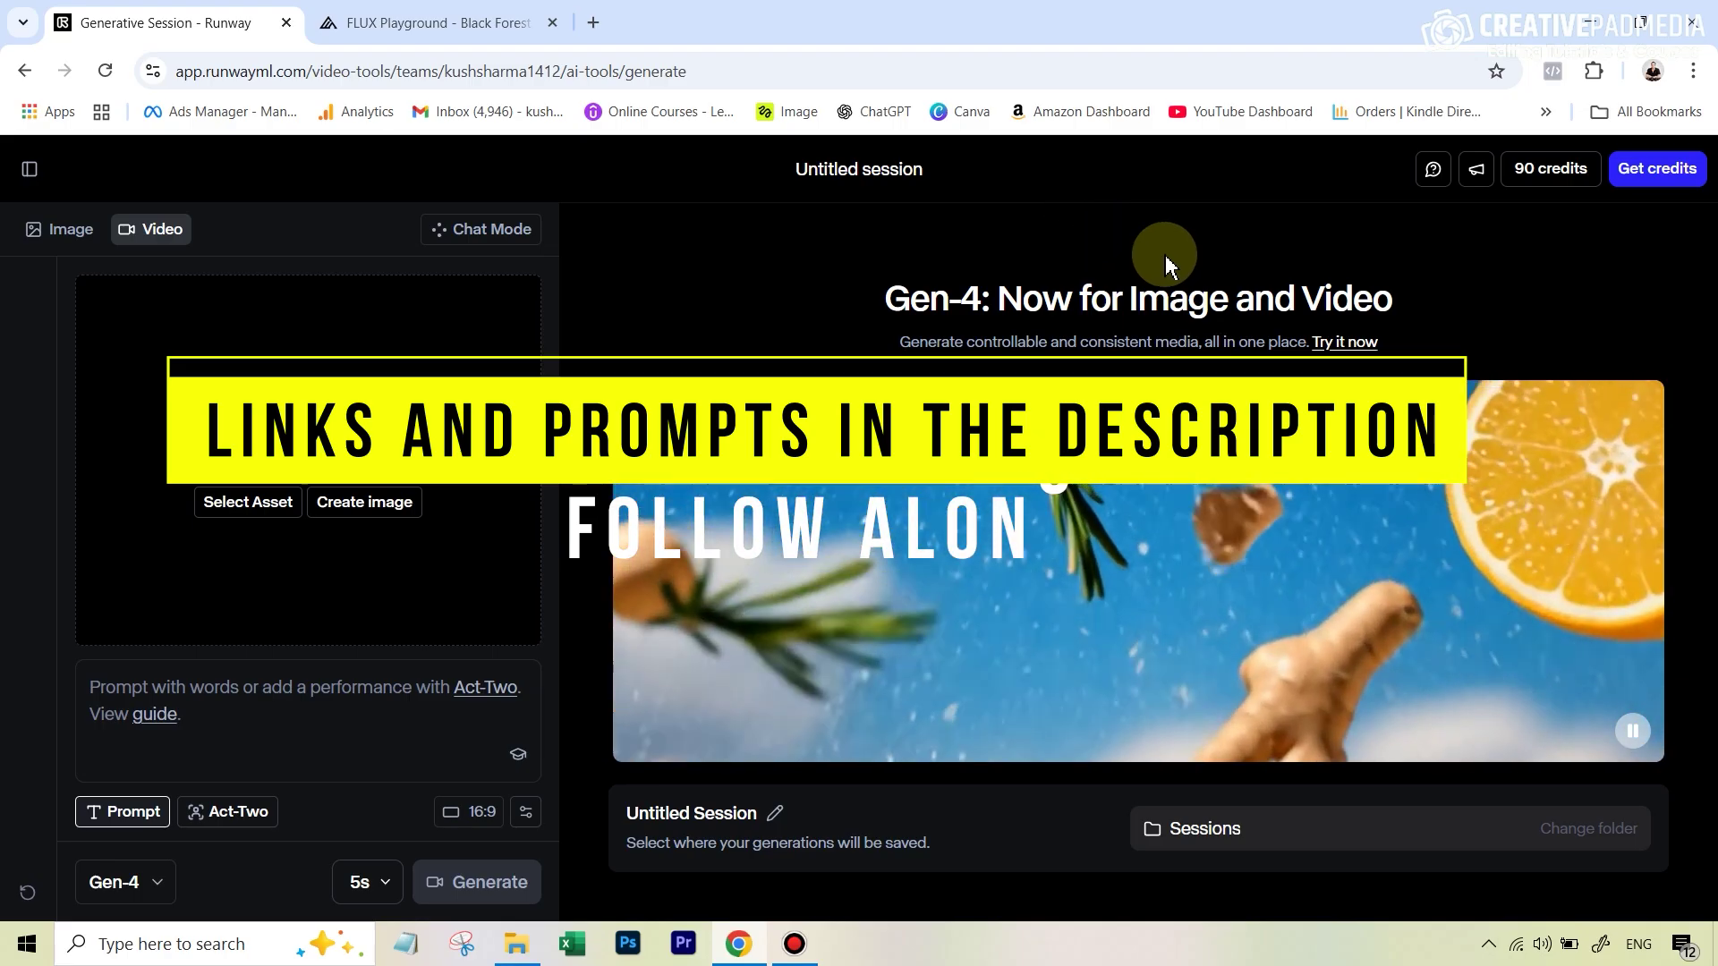
Review the monthly subscription plans and the features included in the Standard plan.
click(1586, 174)
click(1630, 169)
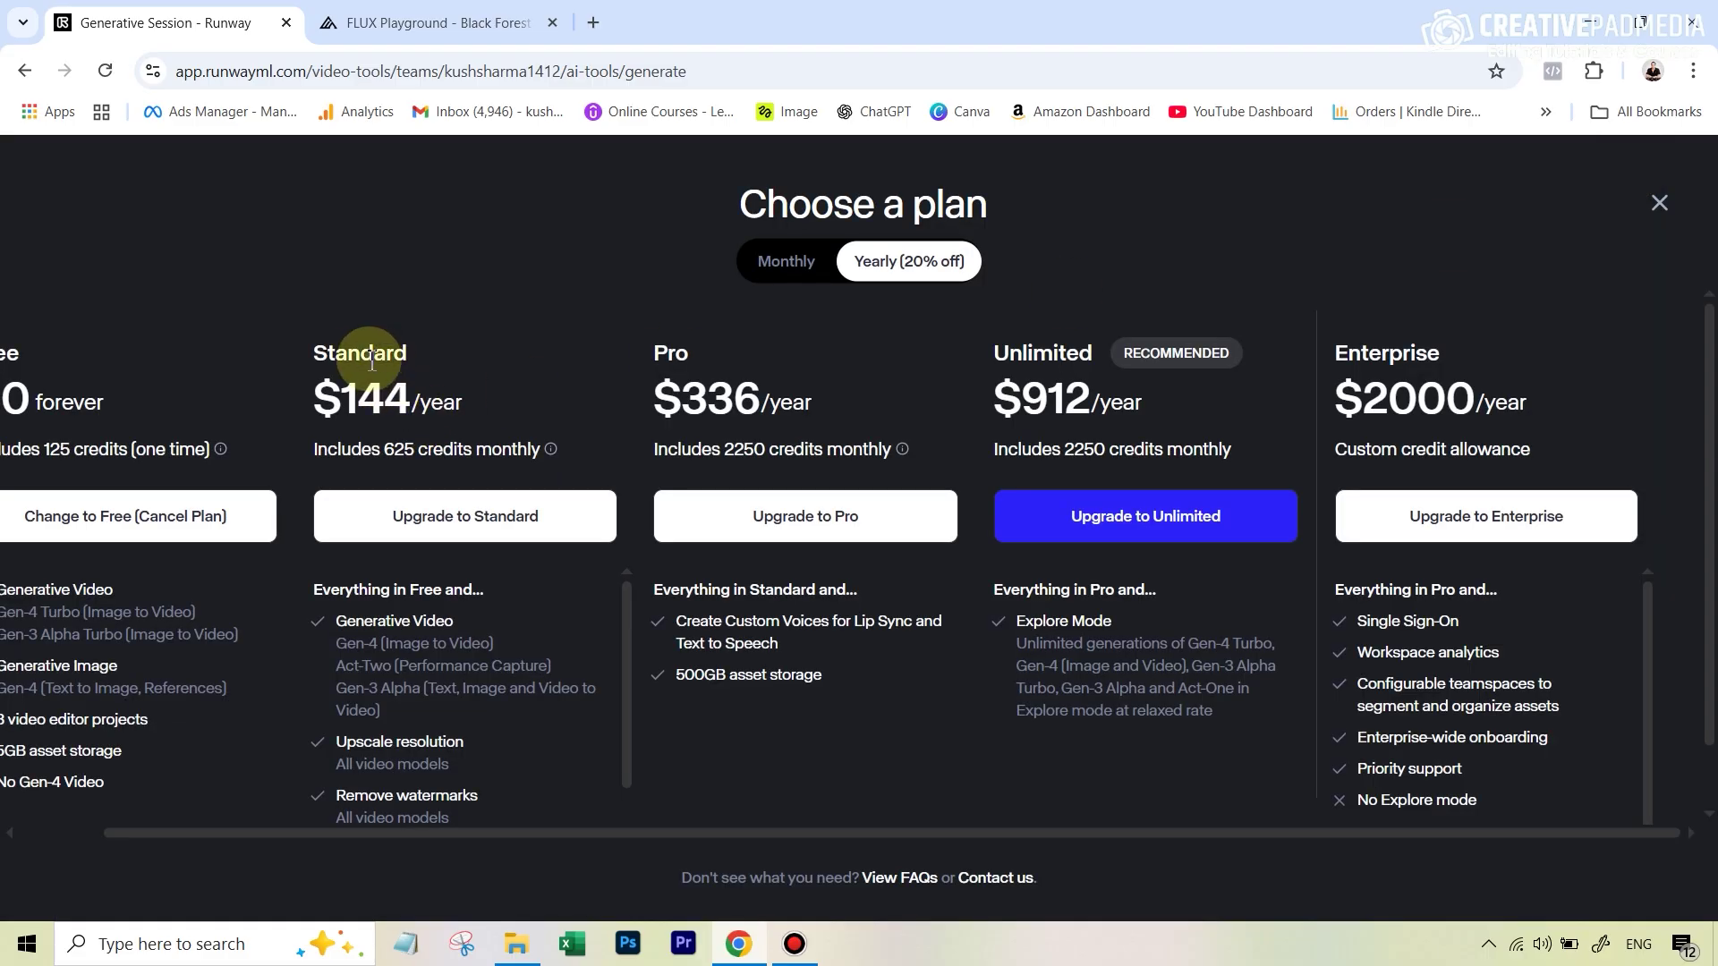
click(759, 264)
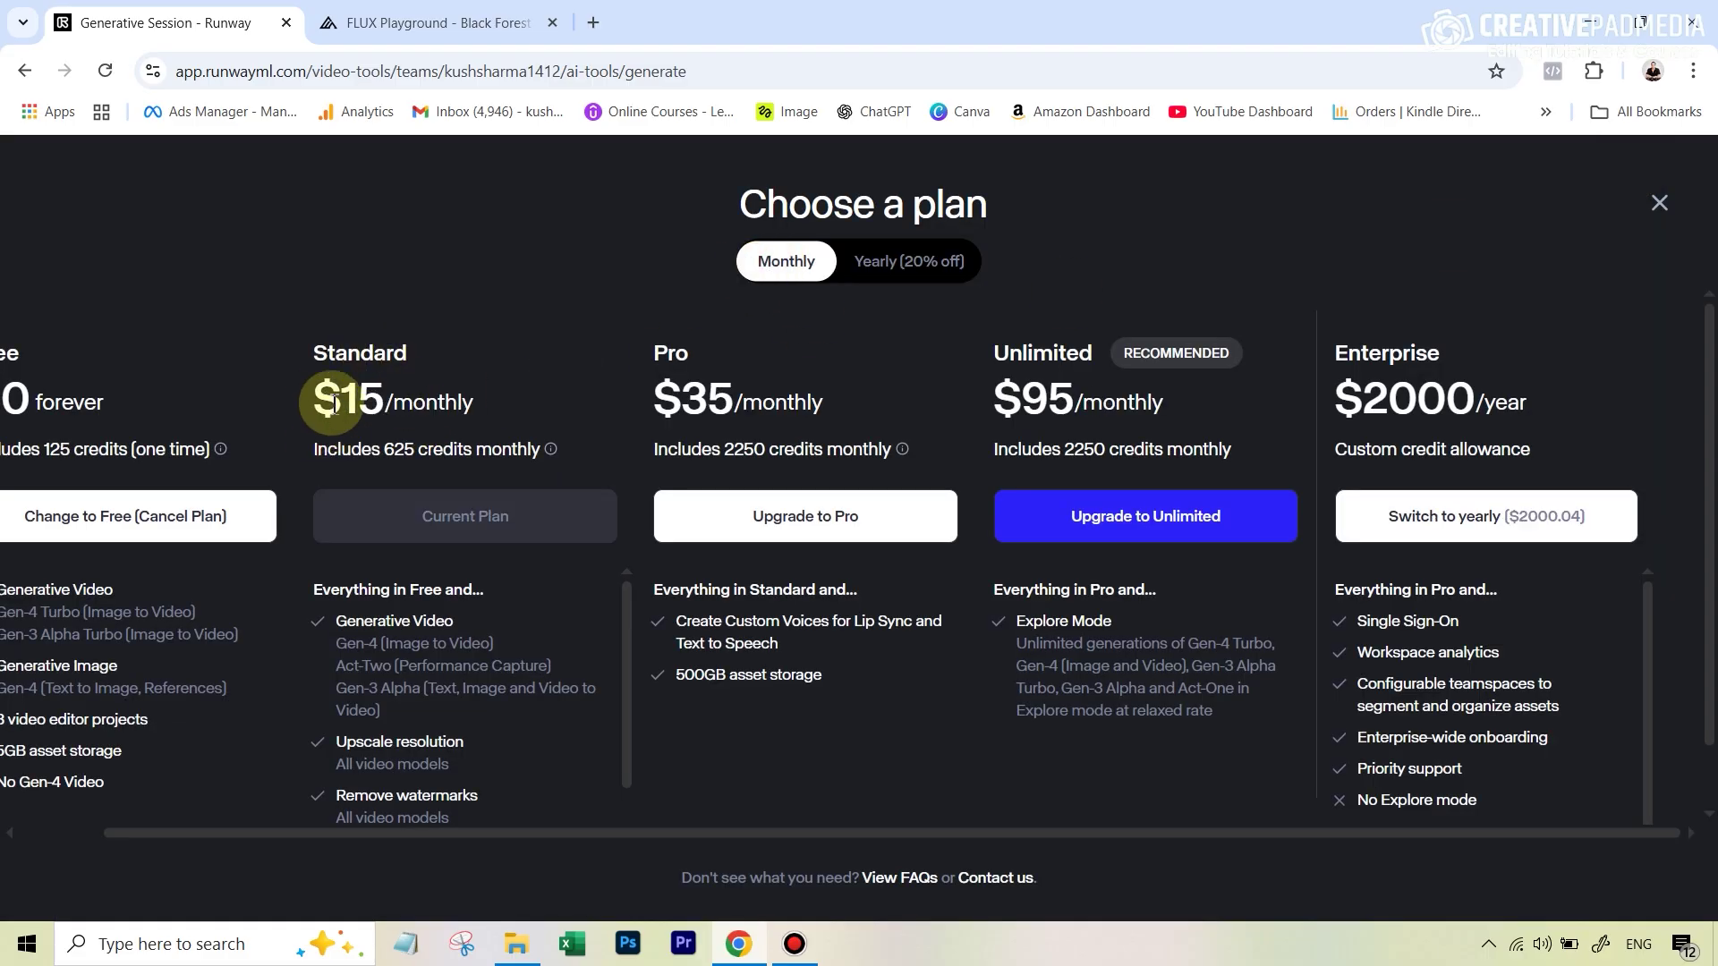
scroll(484, 632, down, 2)
scroll(484, 632, down, 1)
scroll(484, 664, up, 1)
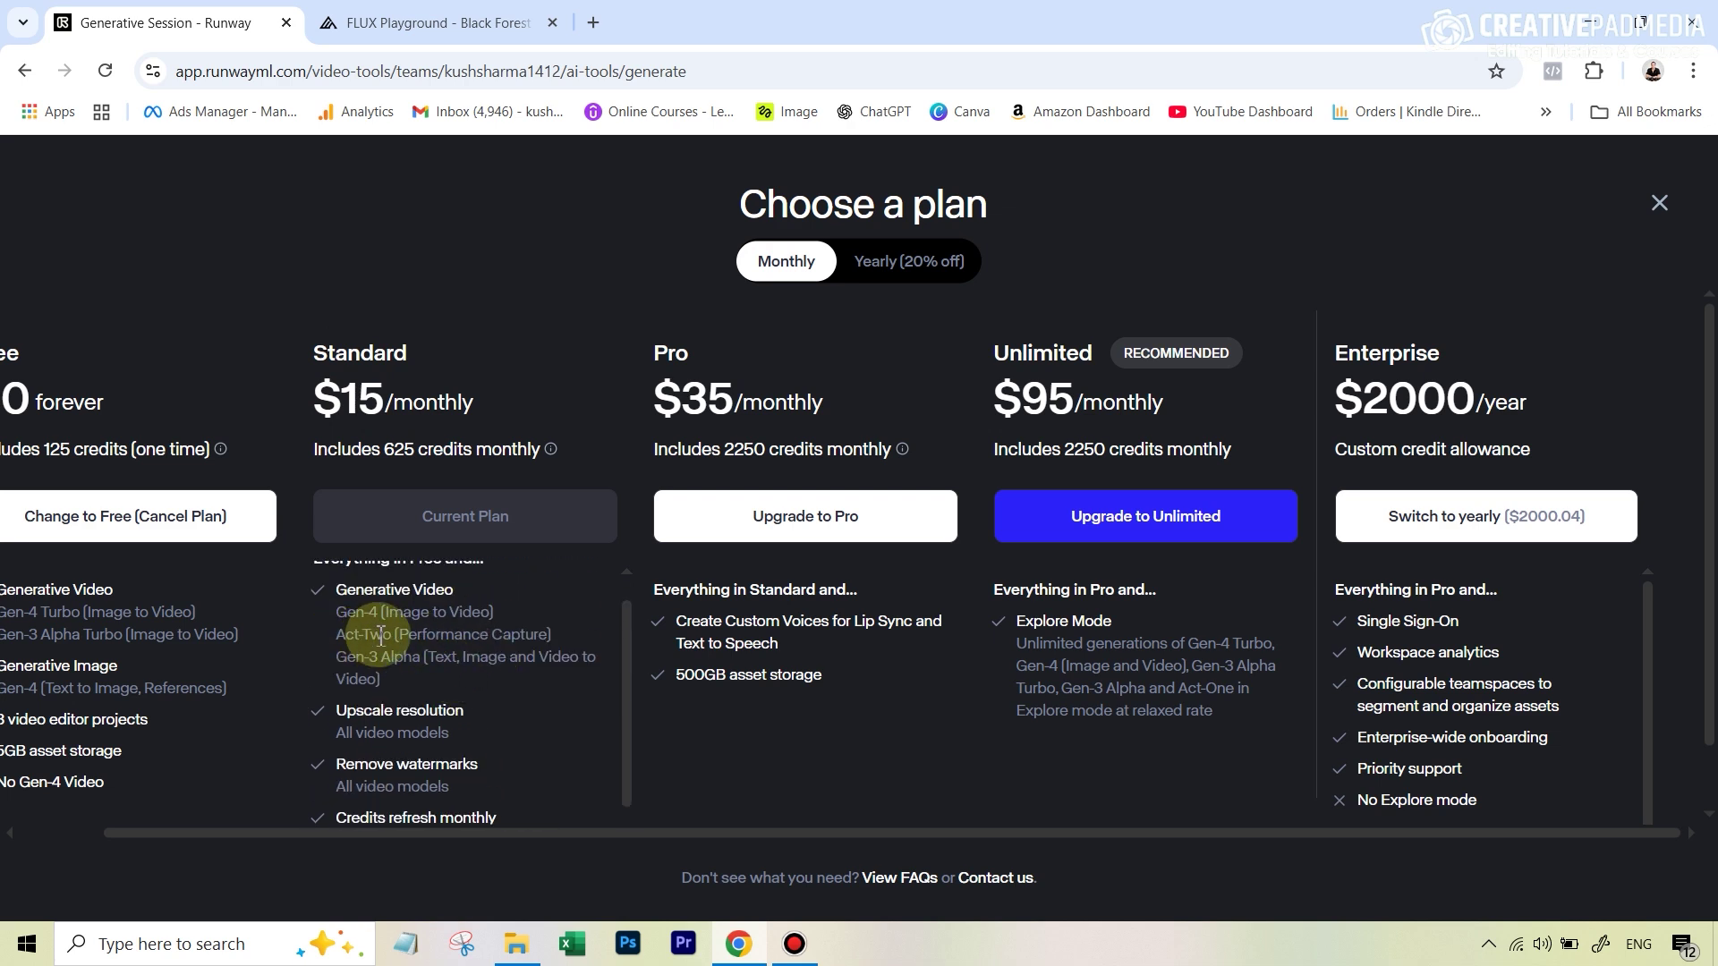
click(1657, 206)
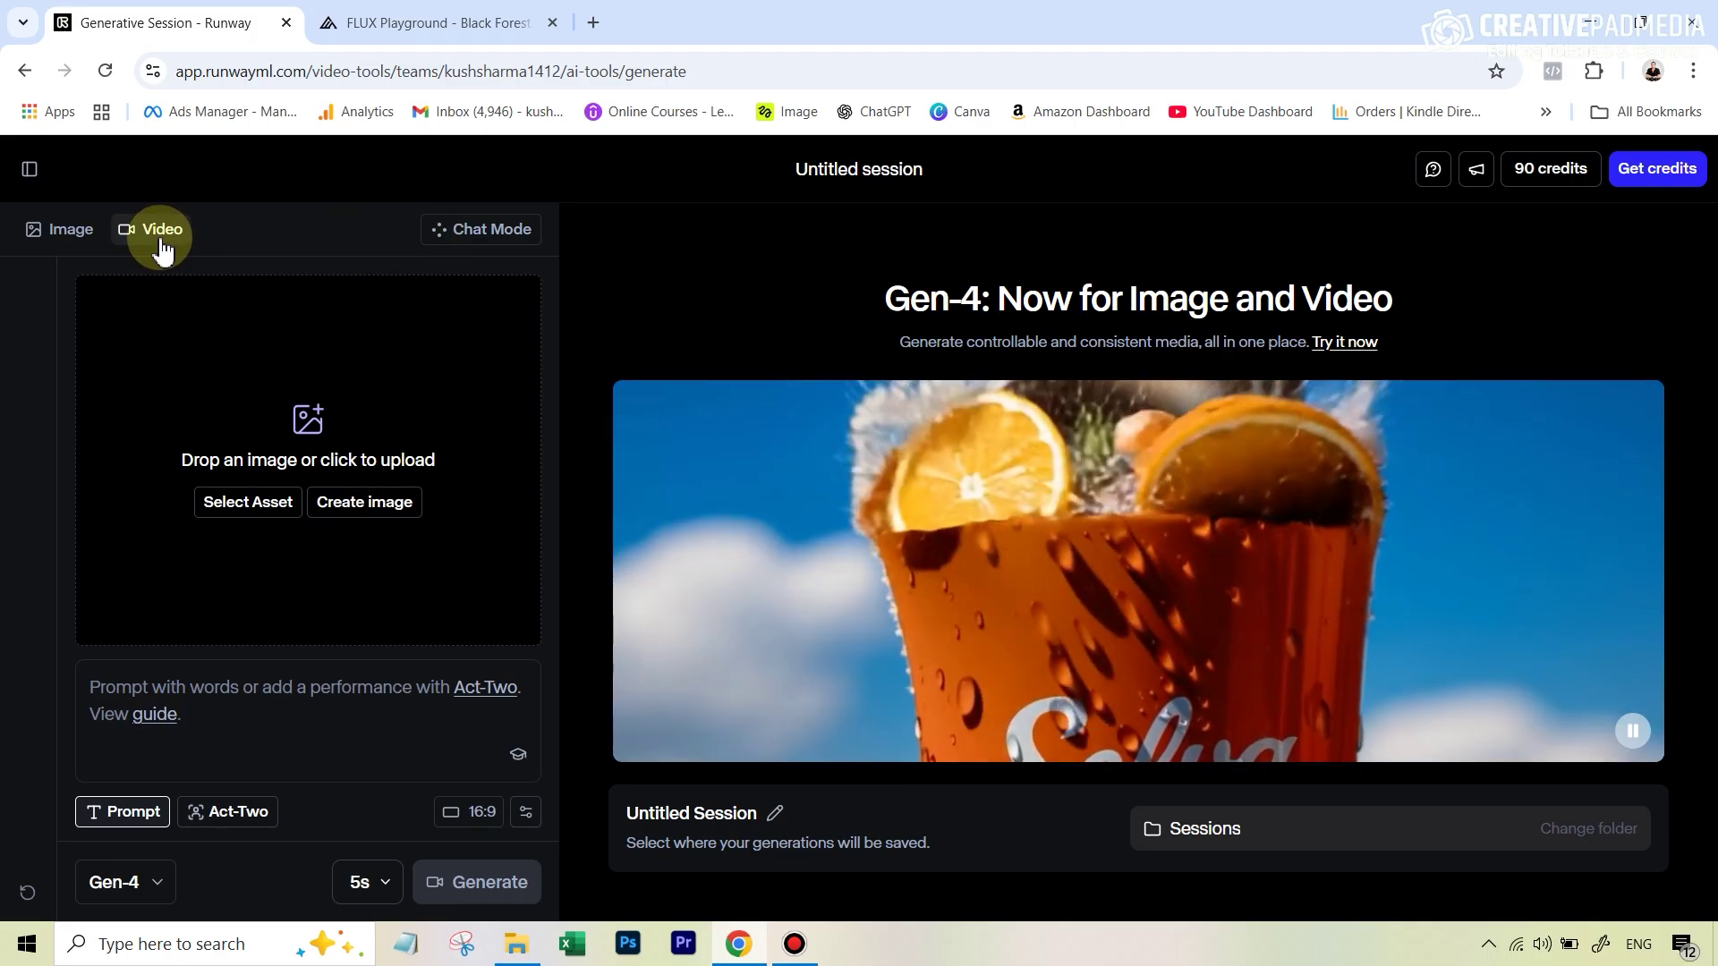
Switch the video generator from text prompting to Act-Two mode.
click(236, 816)
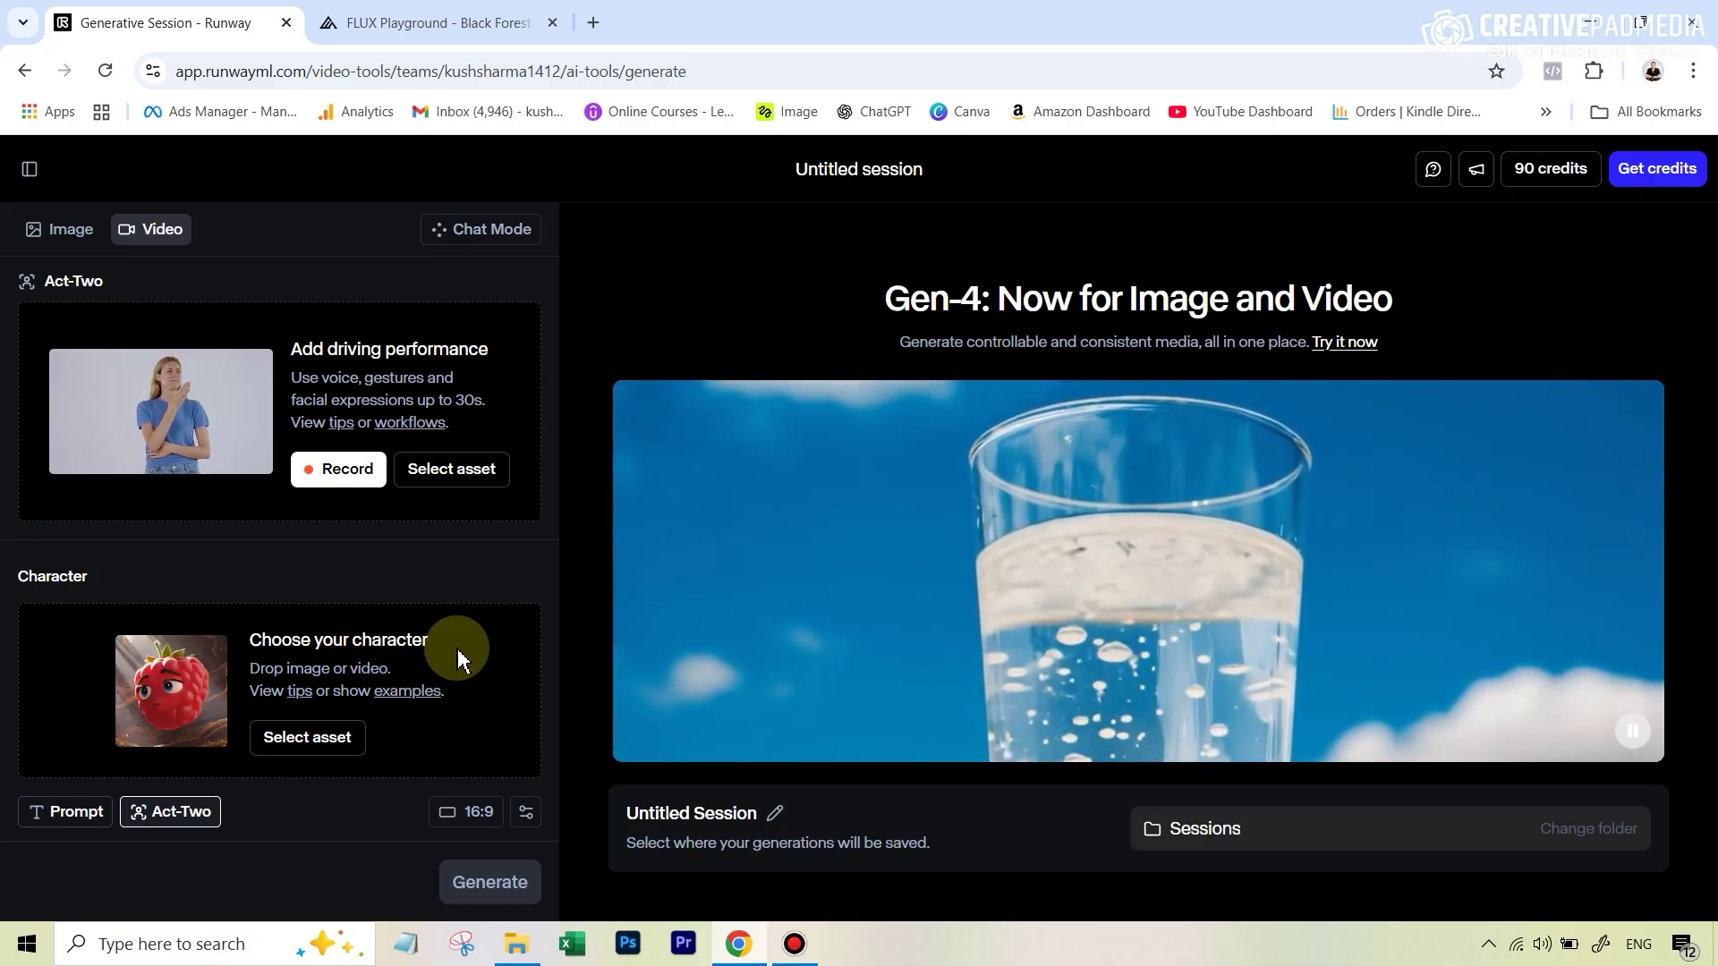
Switch to File Explorer and play the source performance video in the New folder, closing the player when done.
key(alt+Tab)
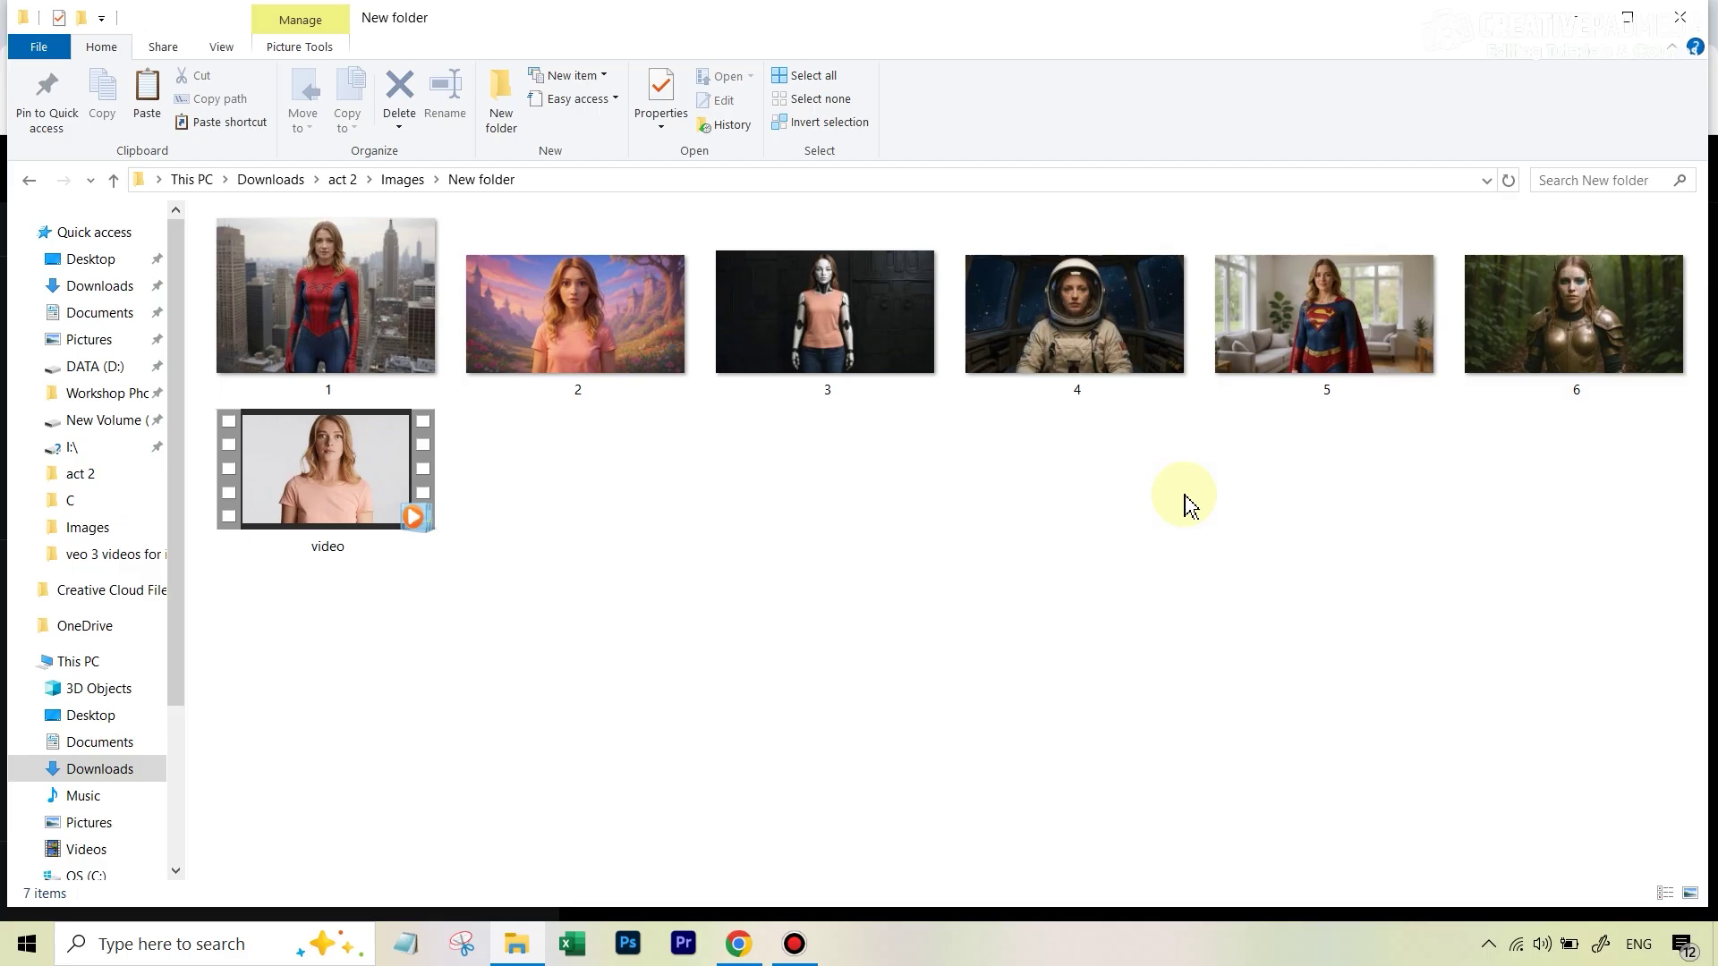
click(338, 514)
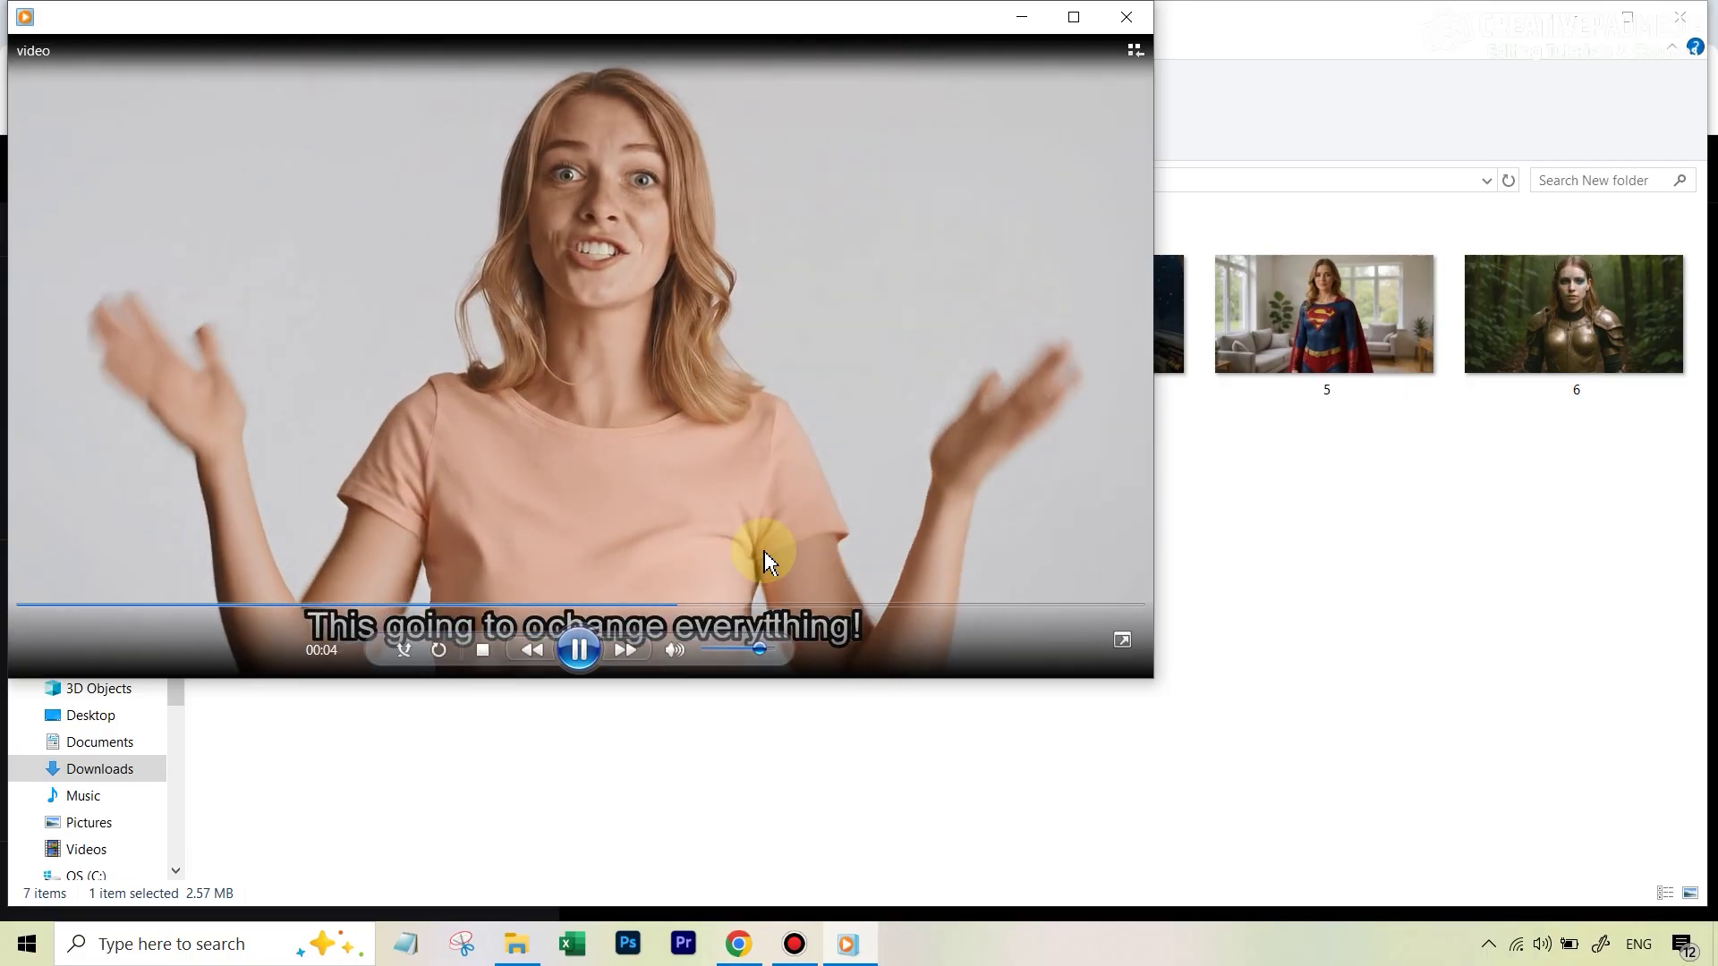
click(1135, 26)
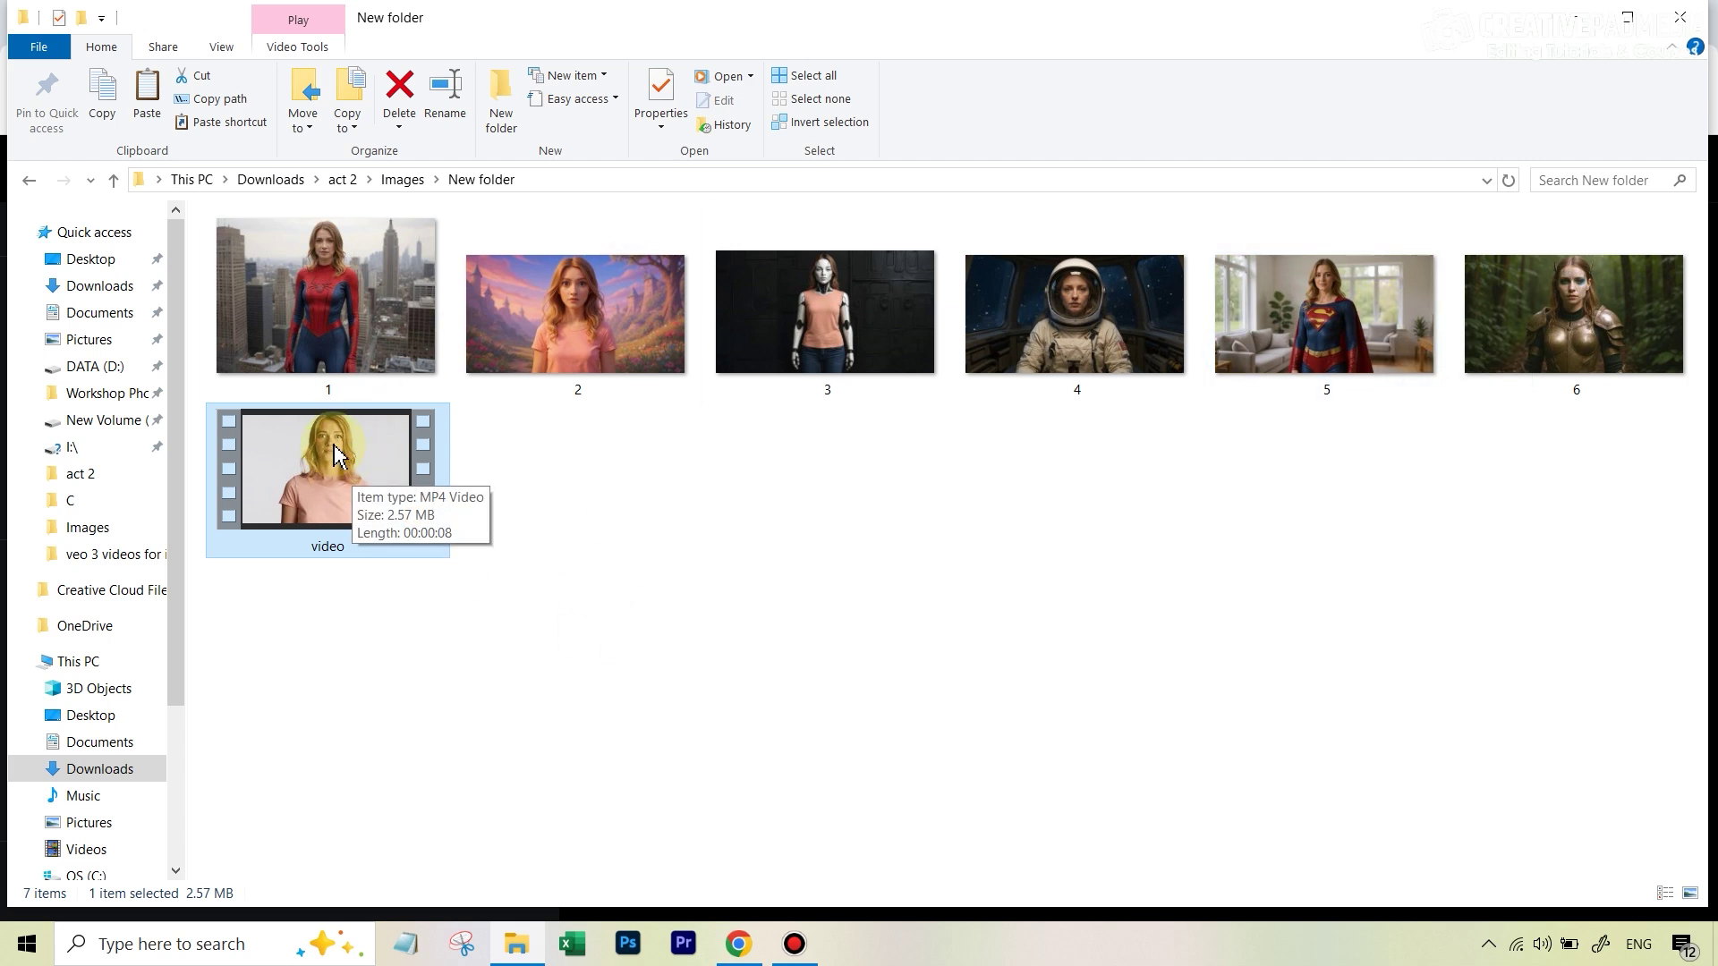
Open picture 1 in the New folder, look through all six character images and close the viewer.
click(331, 313)
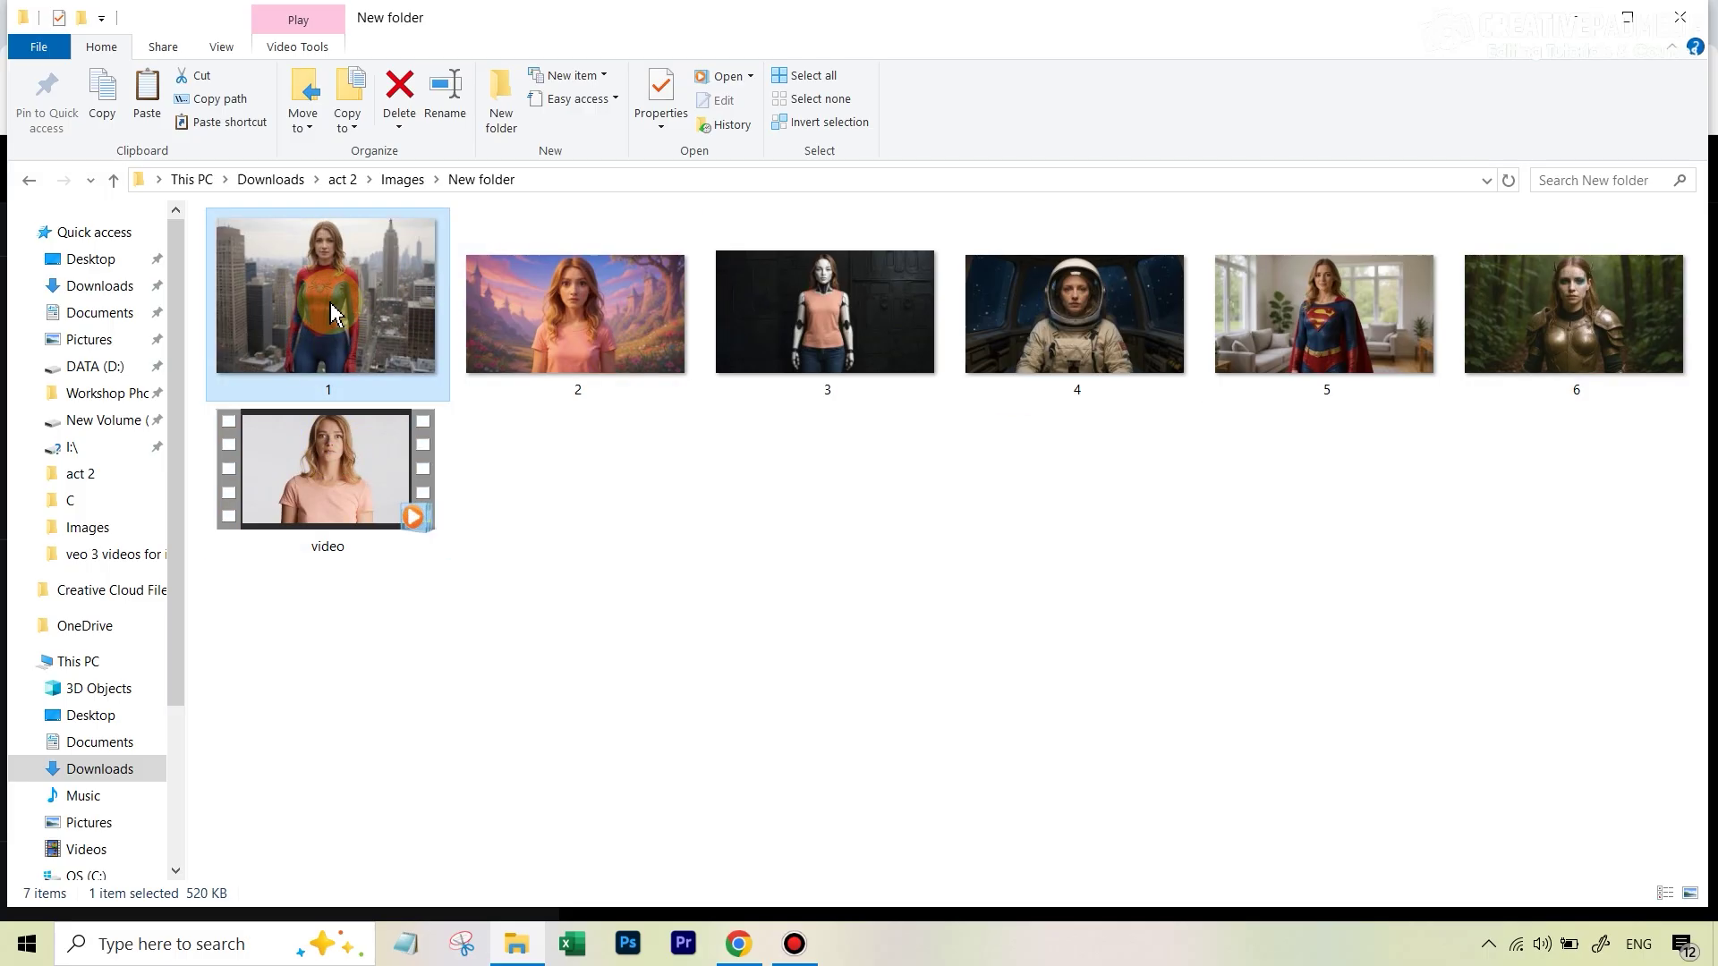
double_click(331, 313)
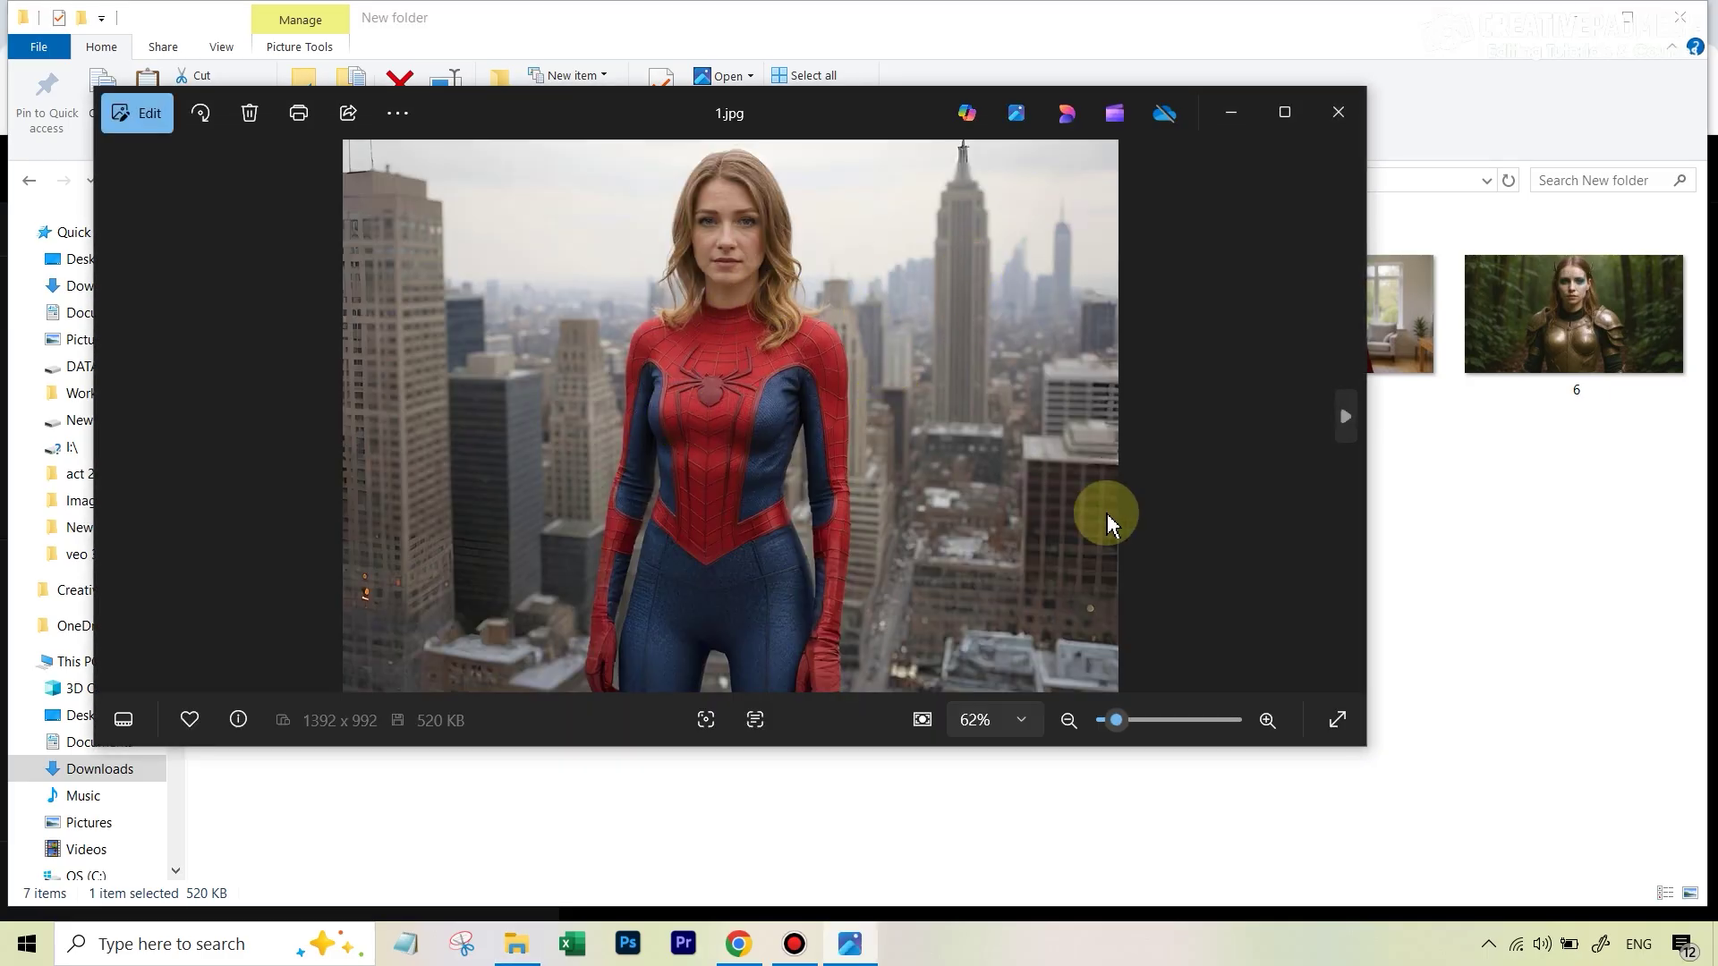
key(Right)
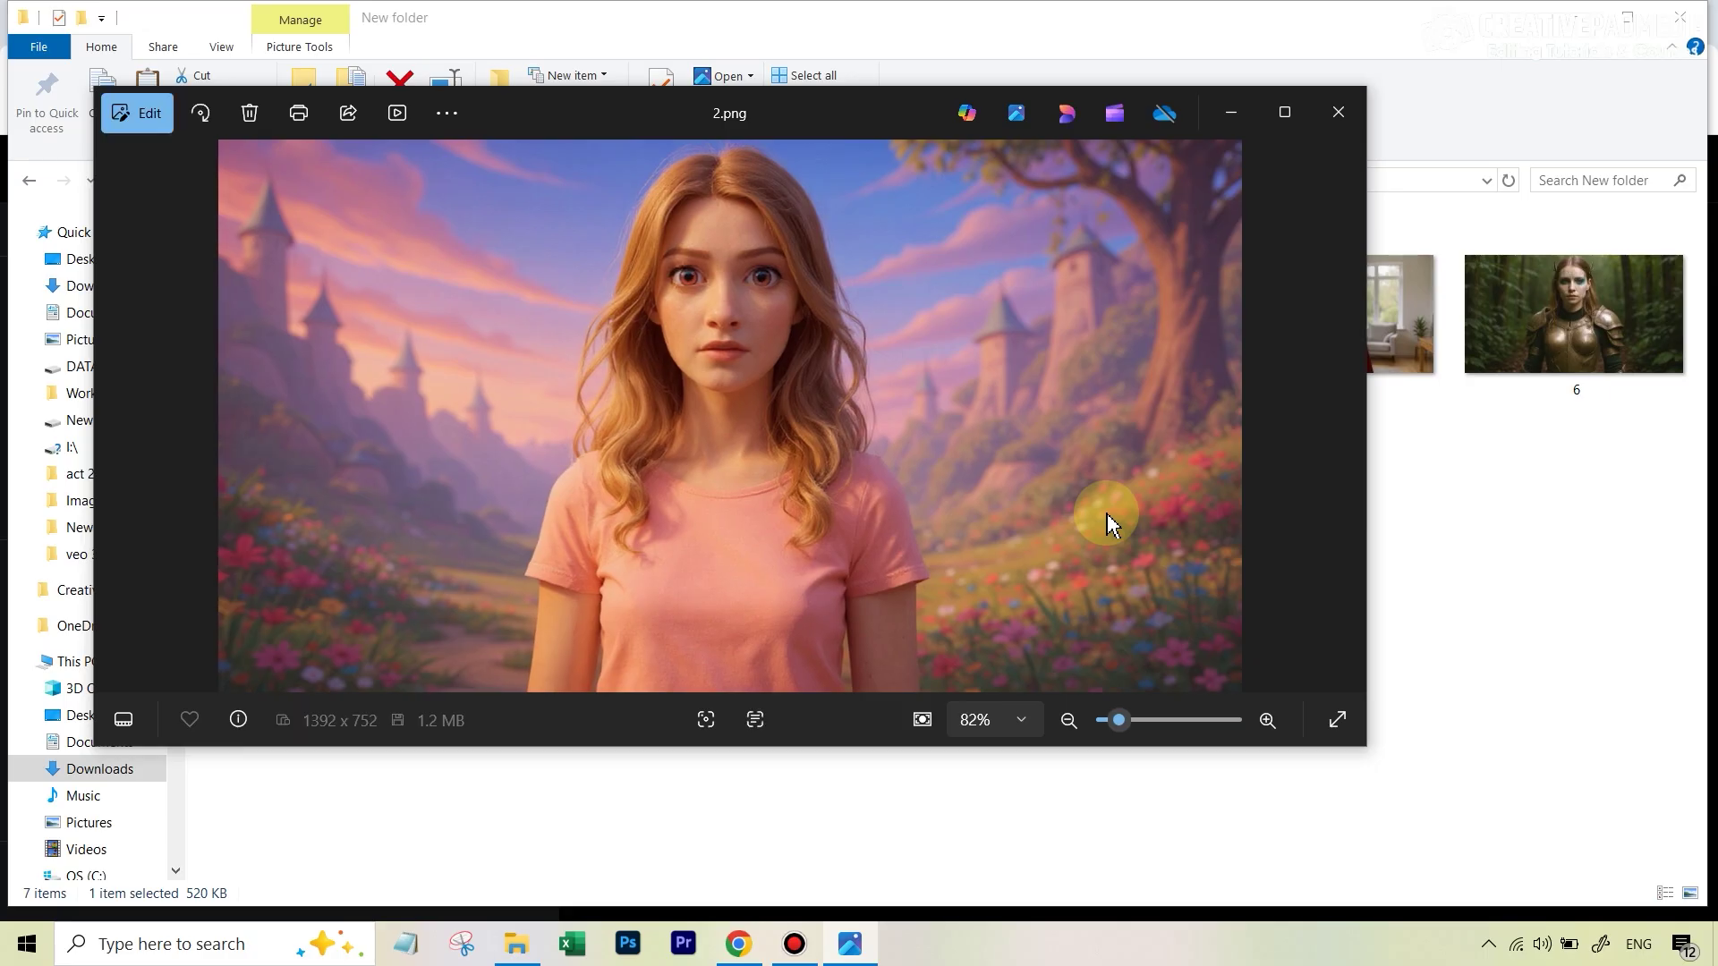
key(Right)
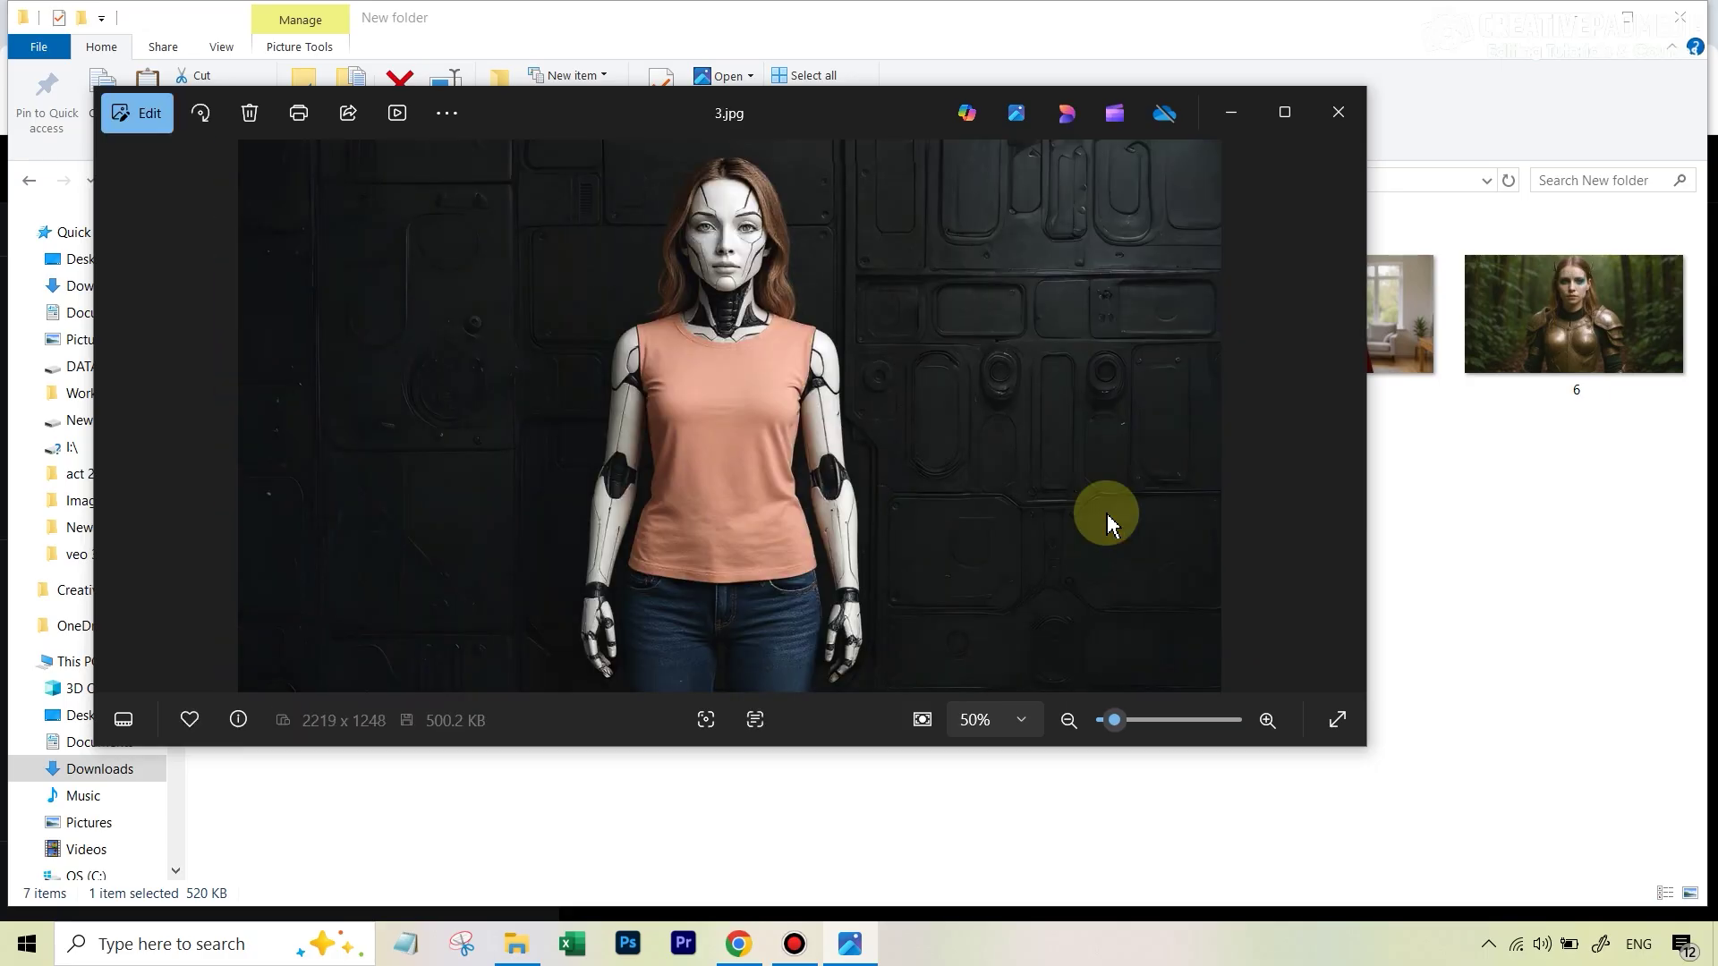
key(Right)
key(Right)
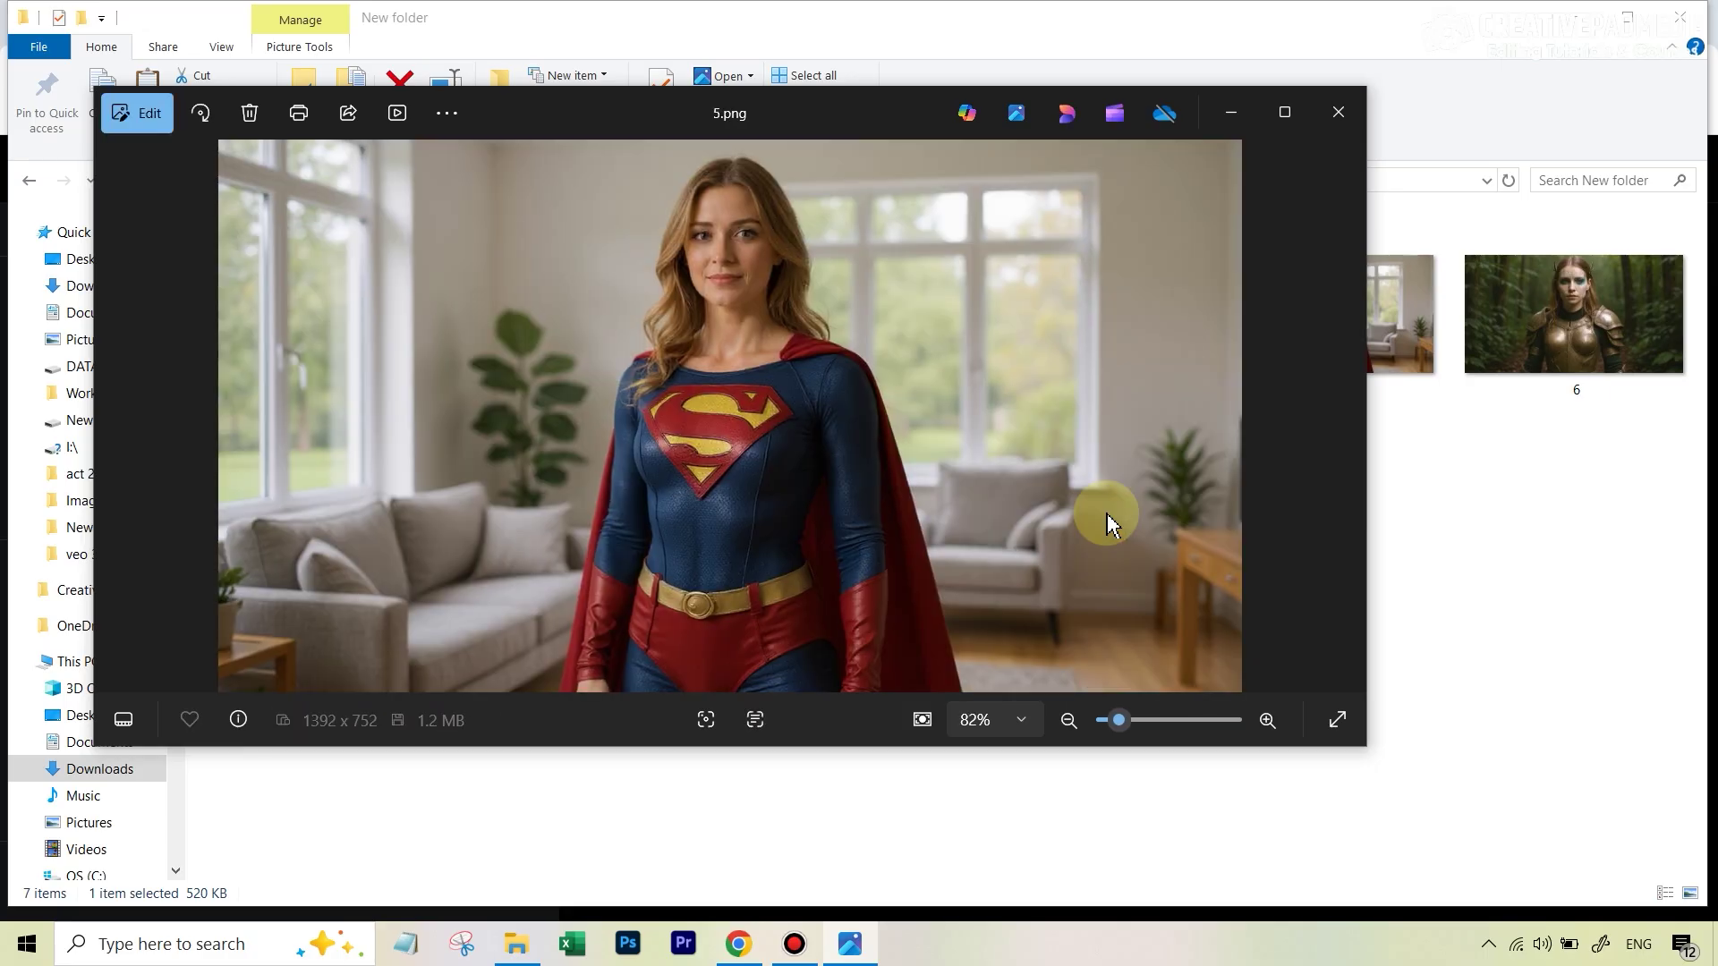
key(Right)
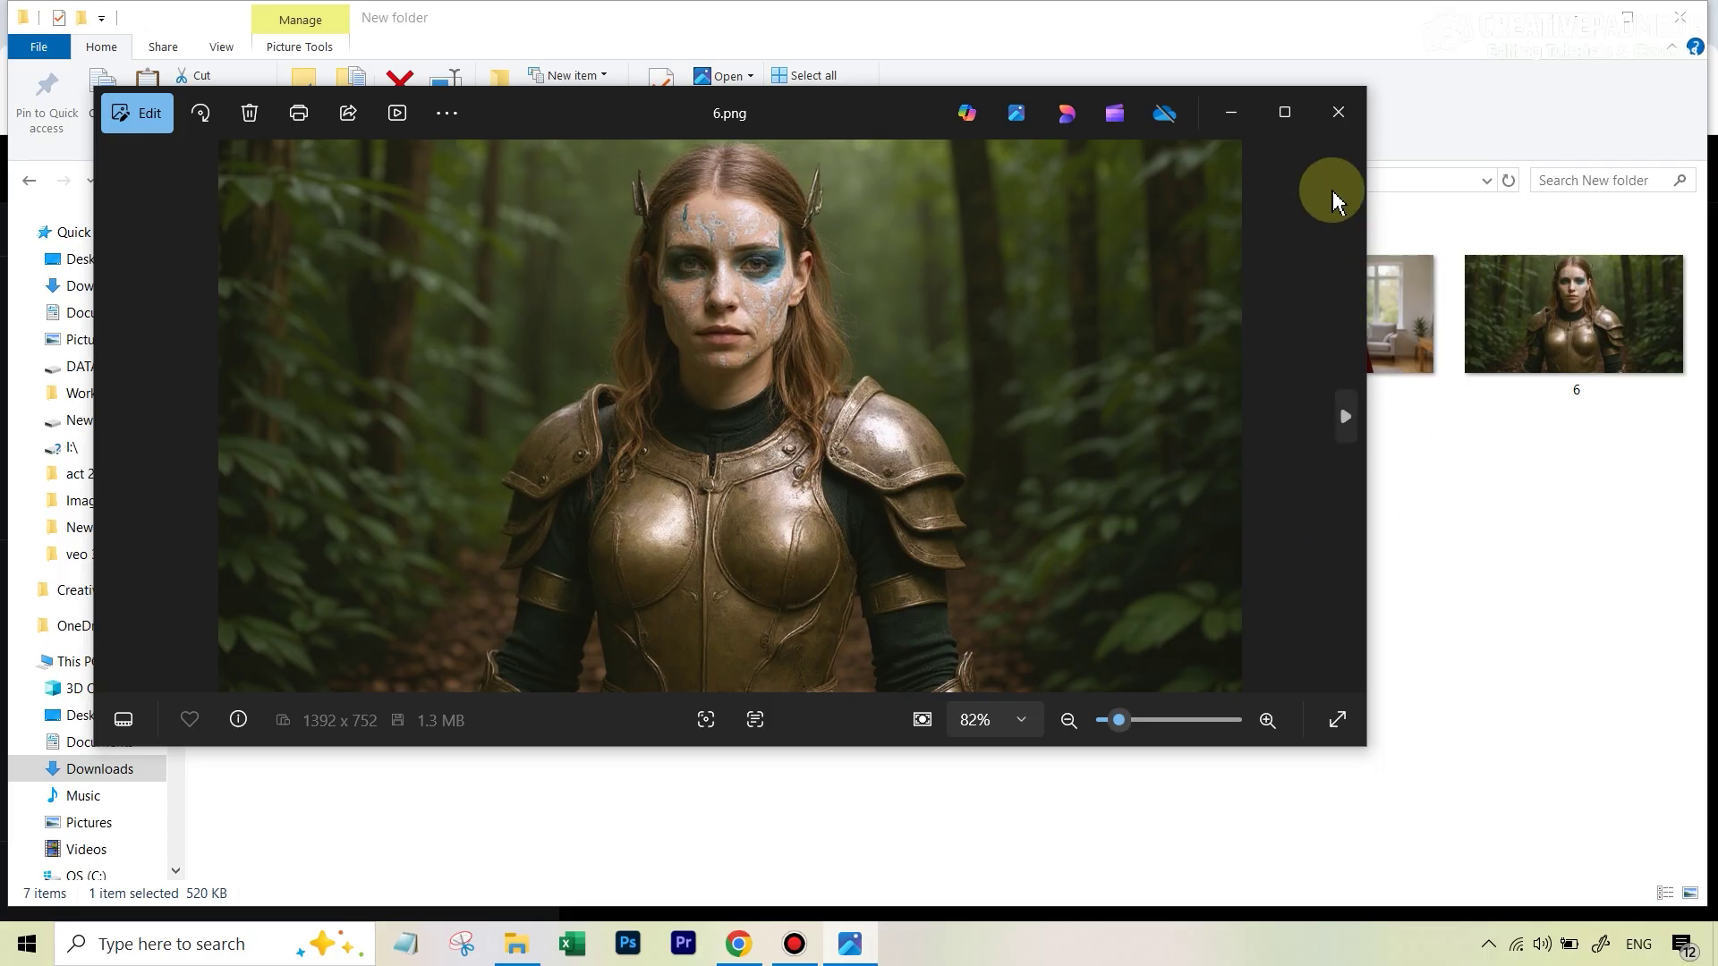
click(1338, 111)
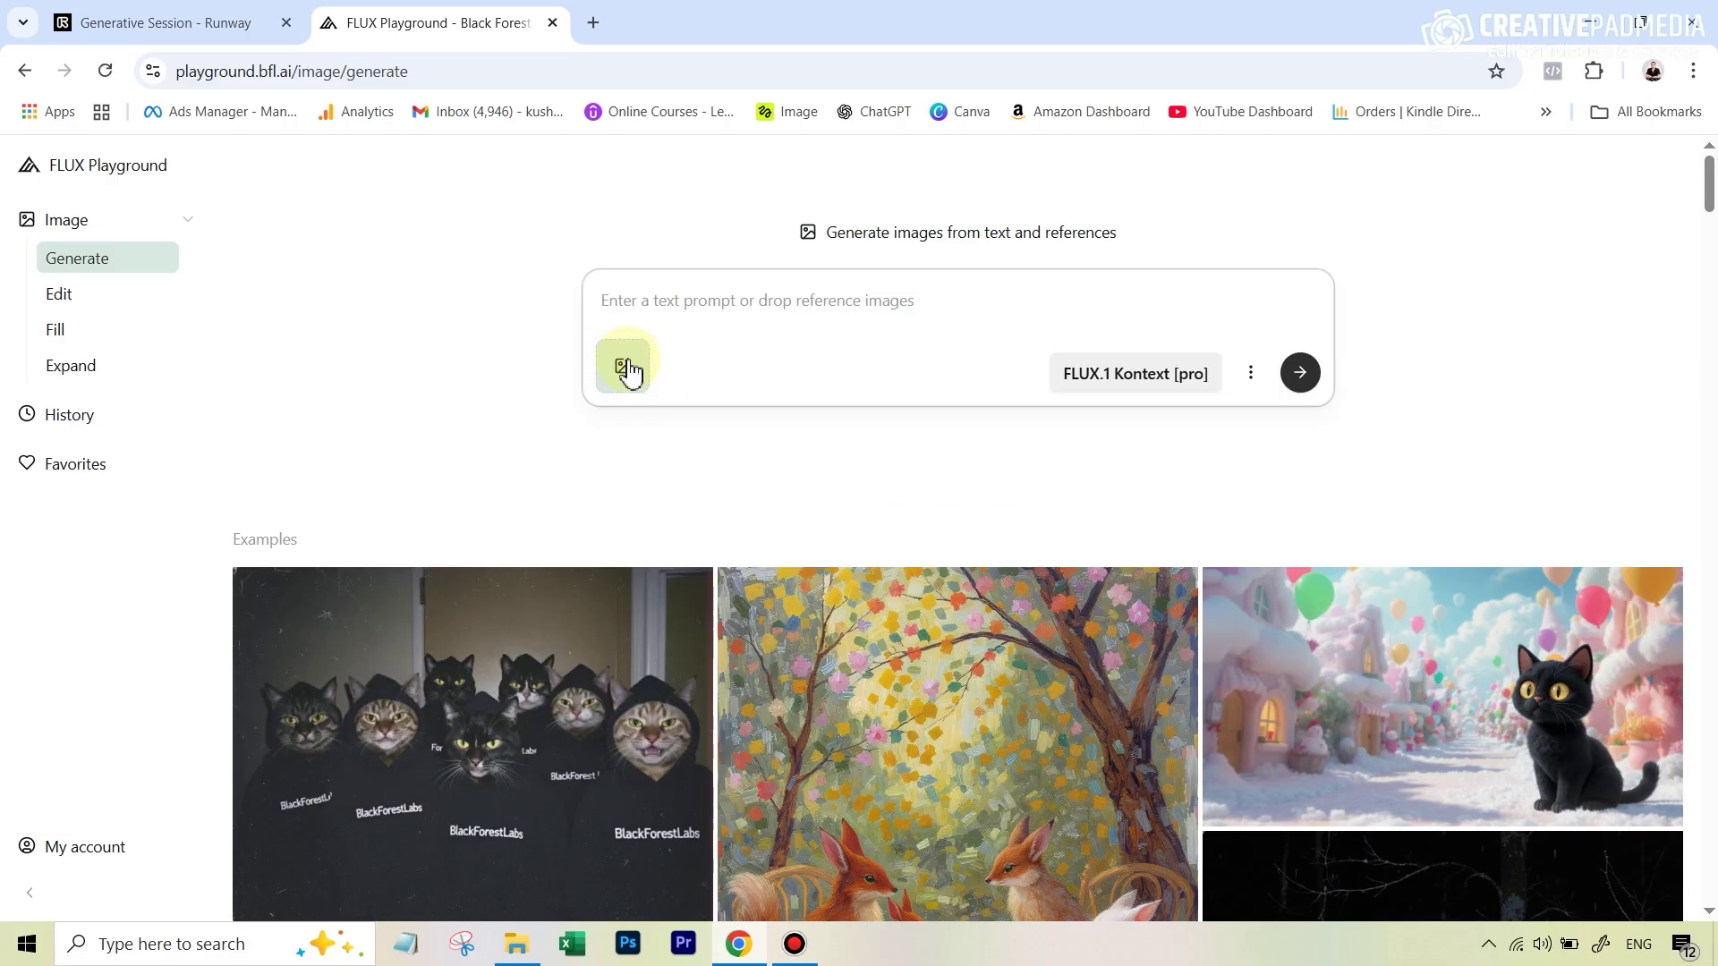
In FLUX Playground, attach the woman's portrait as the reference image for a new generation.
click(633, 284)
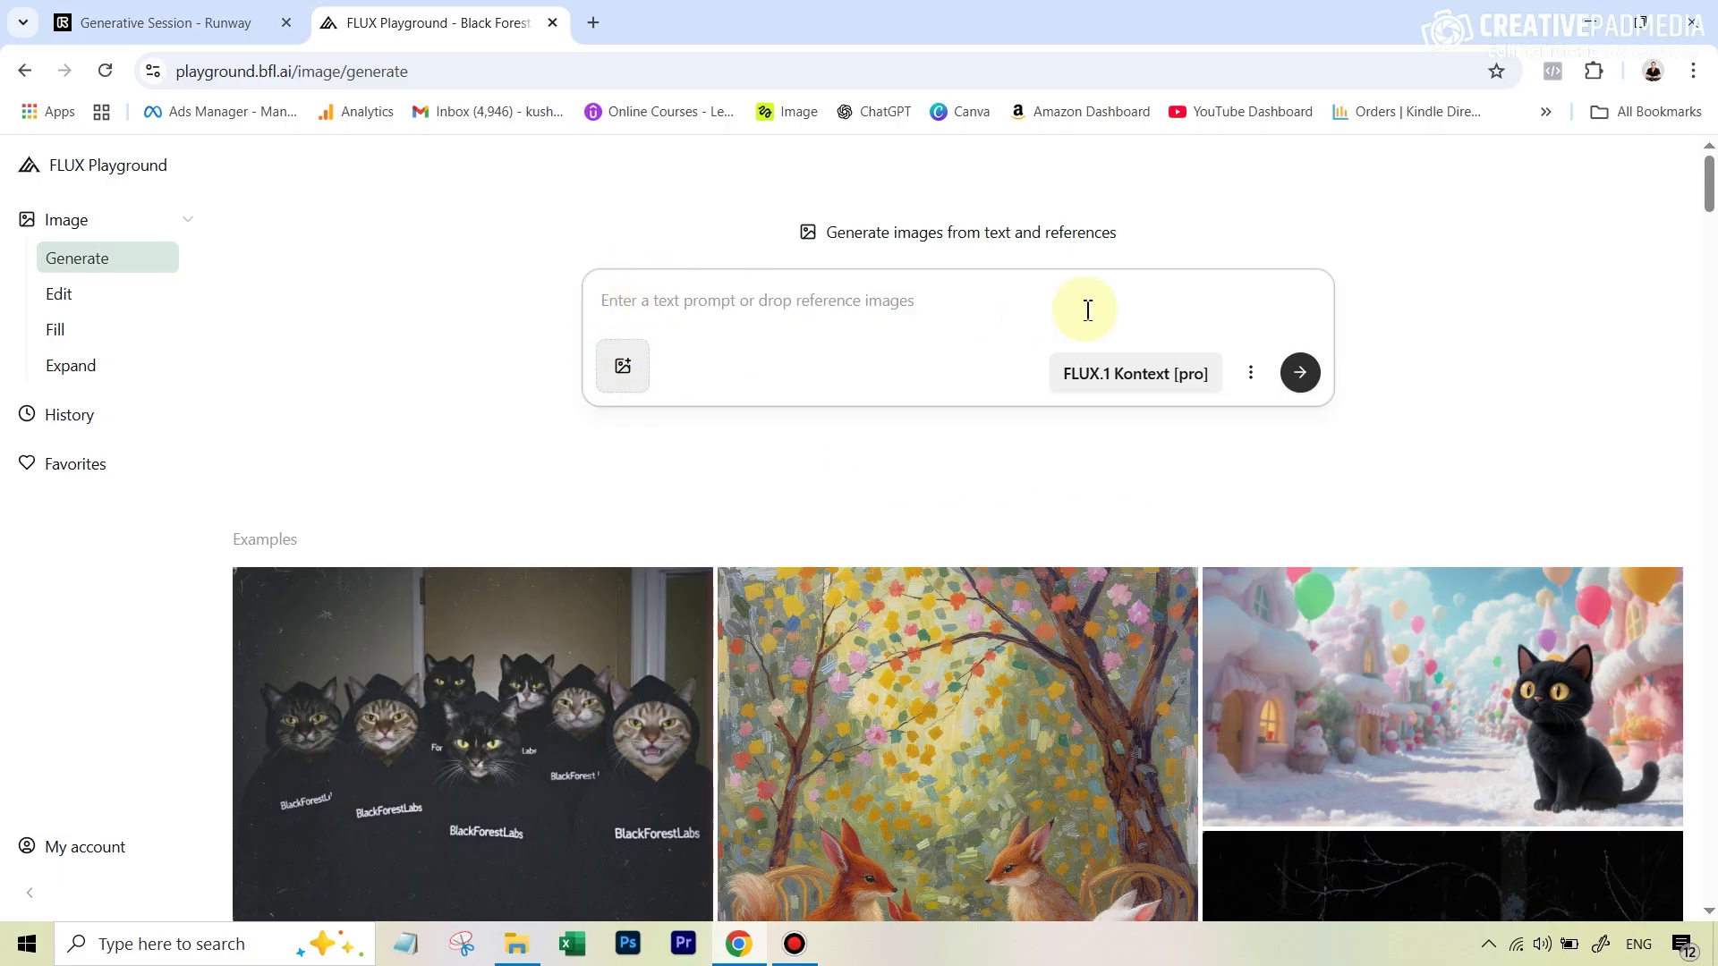
key(ctrl+v)
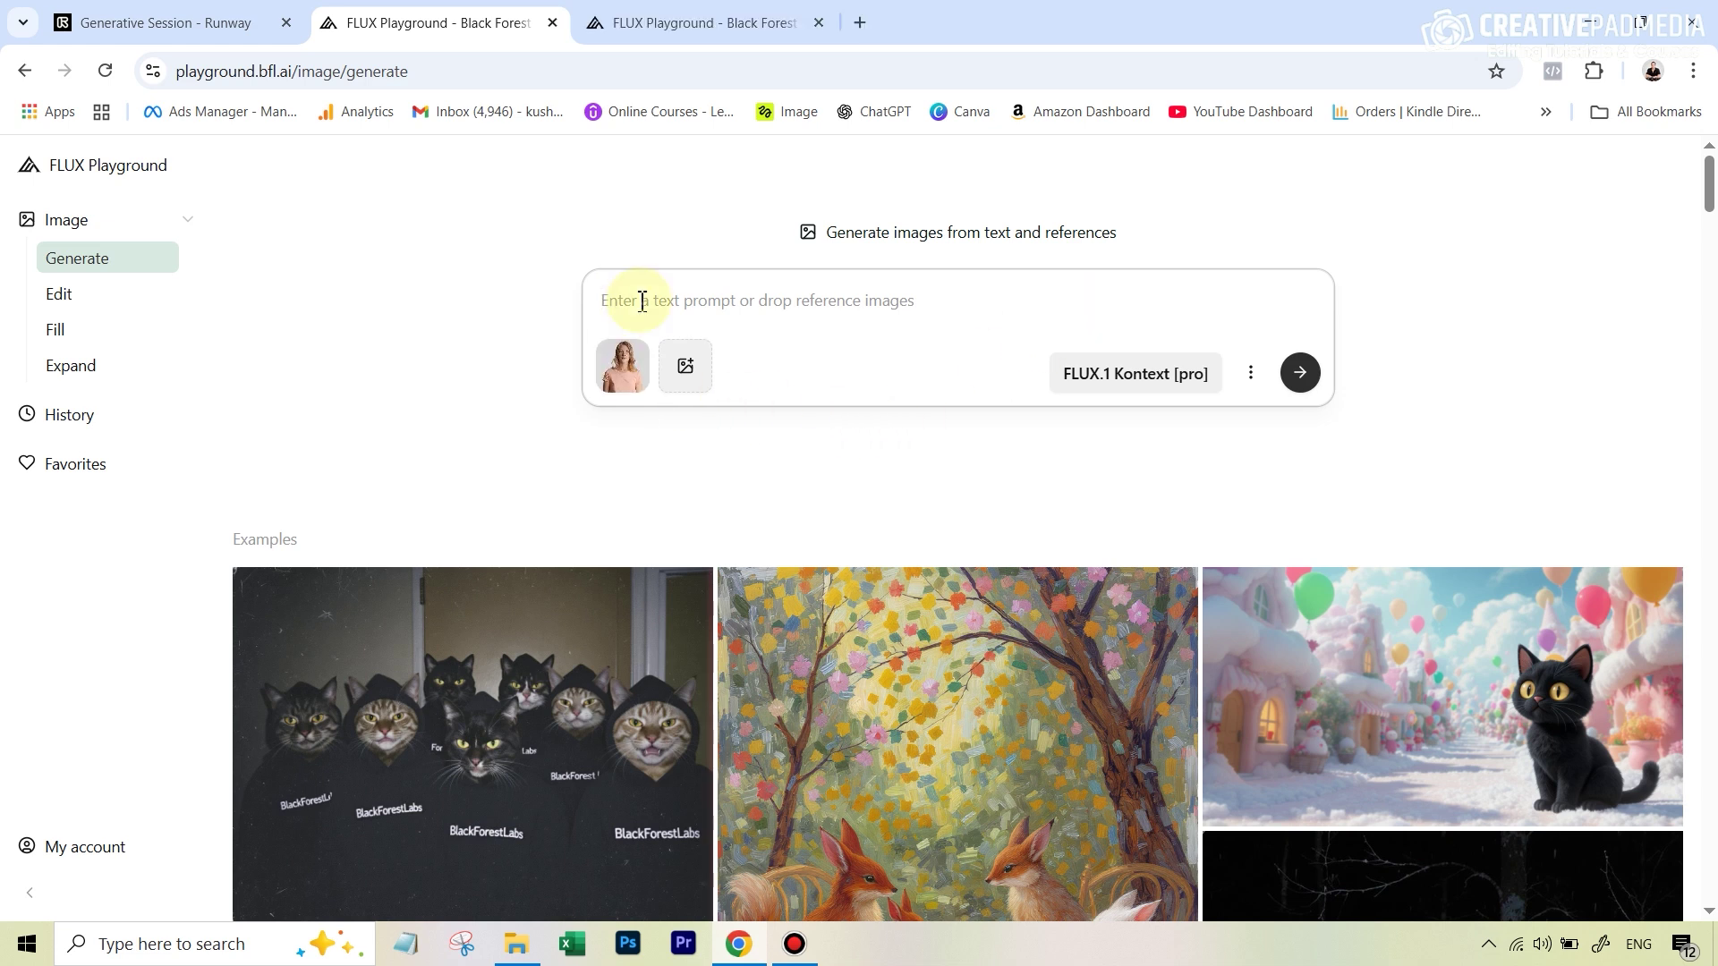
Enter the prompt "make her wear a superwoman costume. she is standing in a living room. she is looking straight at the camera. medium full shot 3/4.".
text(make her wear a superwoman costume. she is standing in a living room. she is looking straight at the camera. medium full shot 3/4.)
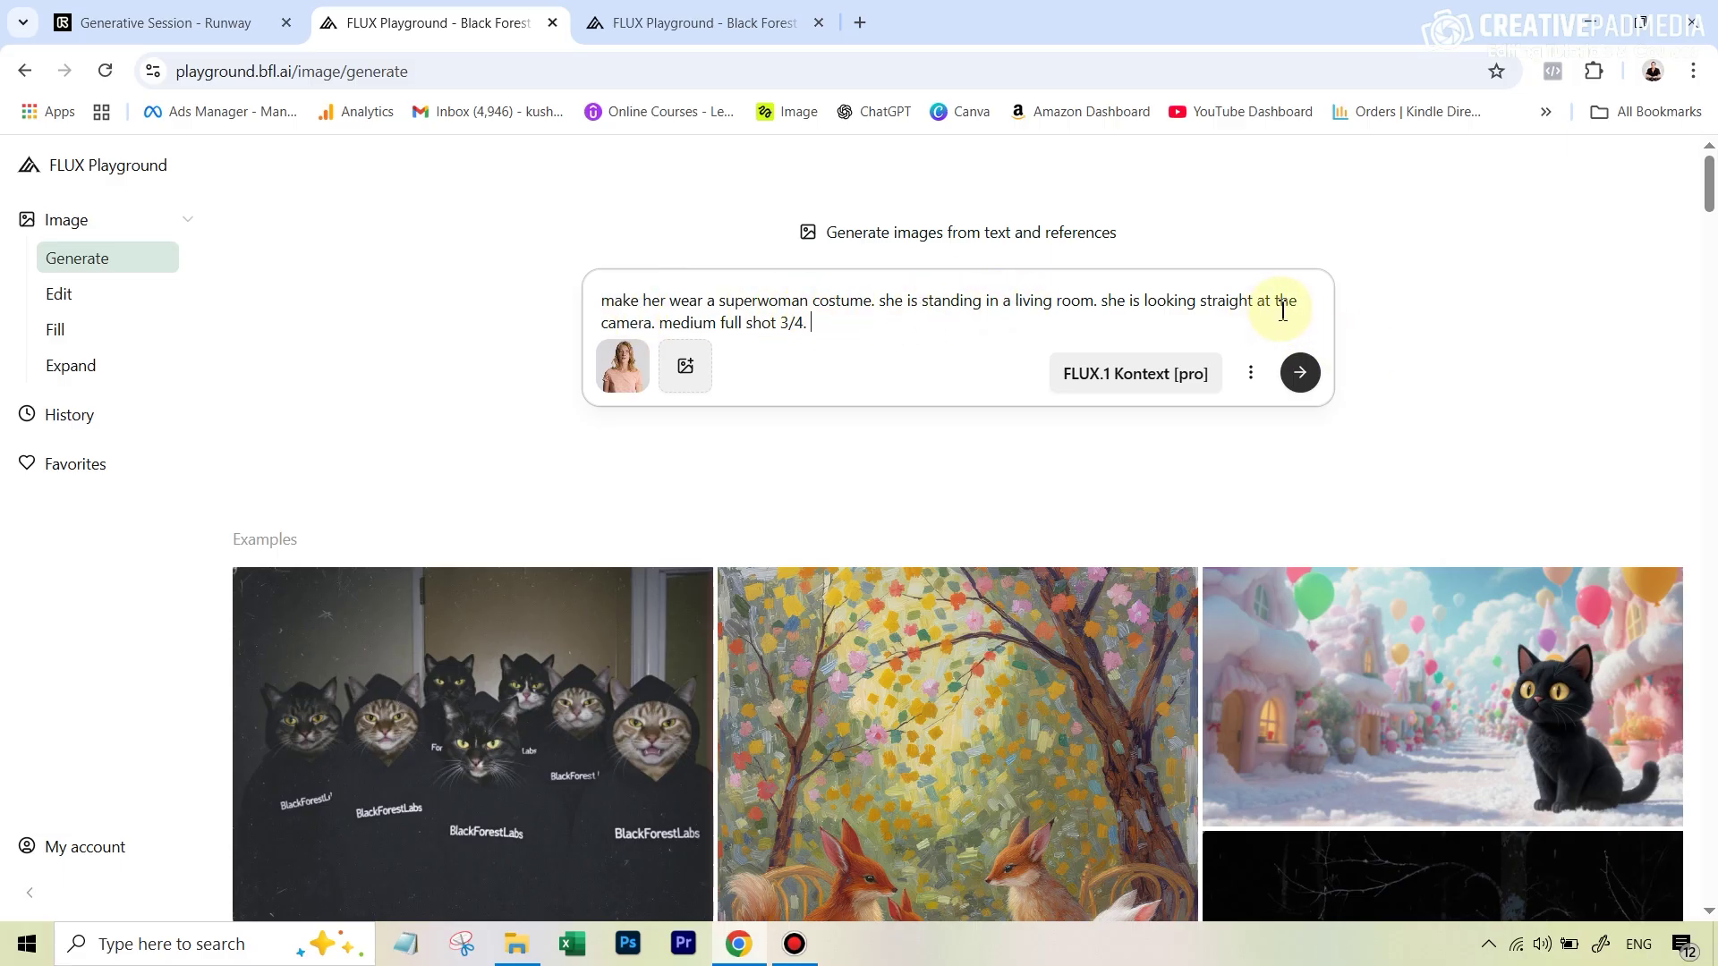
click(1107, 302)
drag(1107, 301, 651, 333)
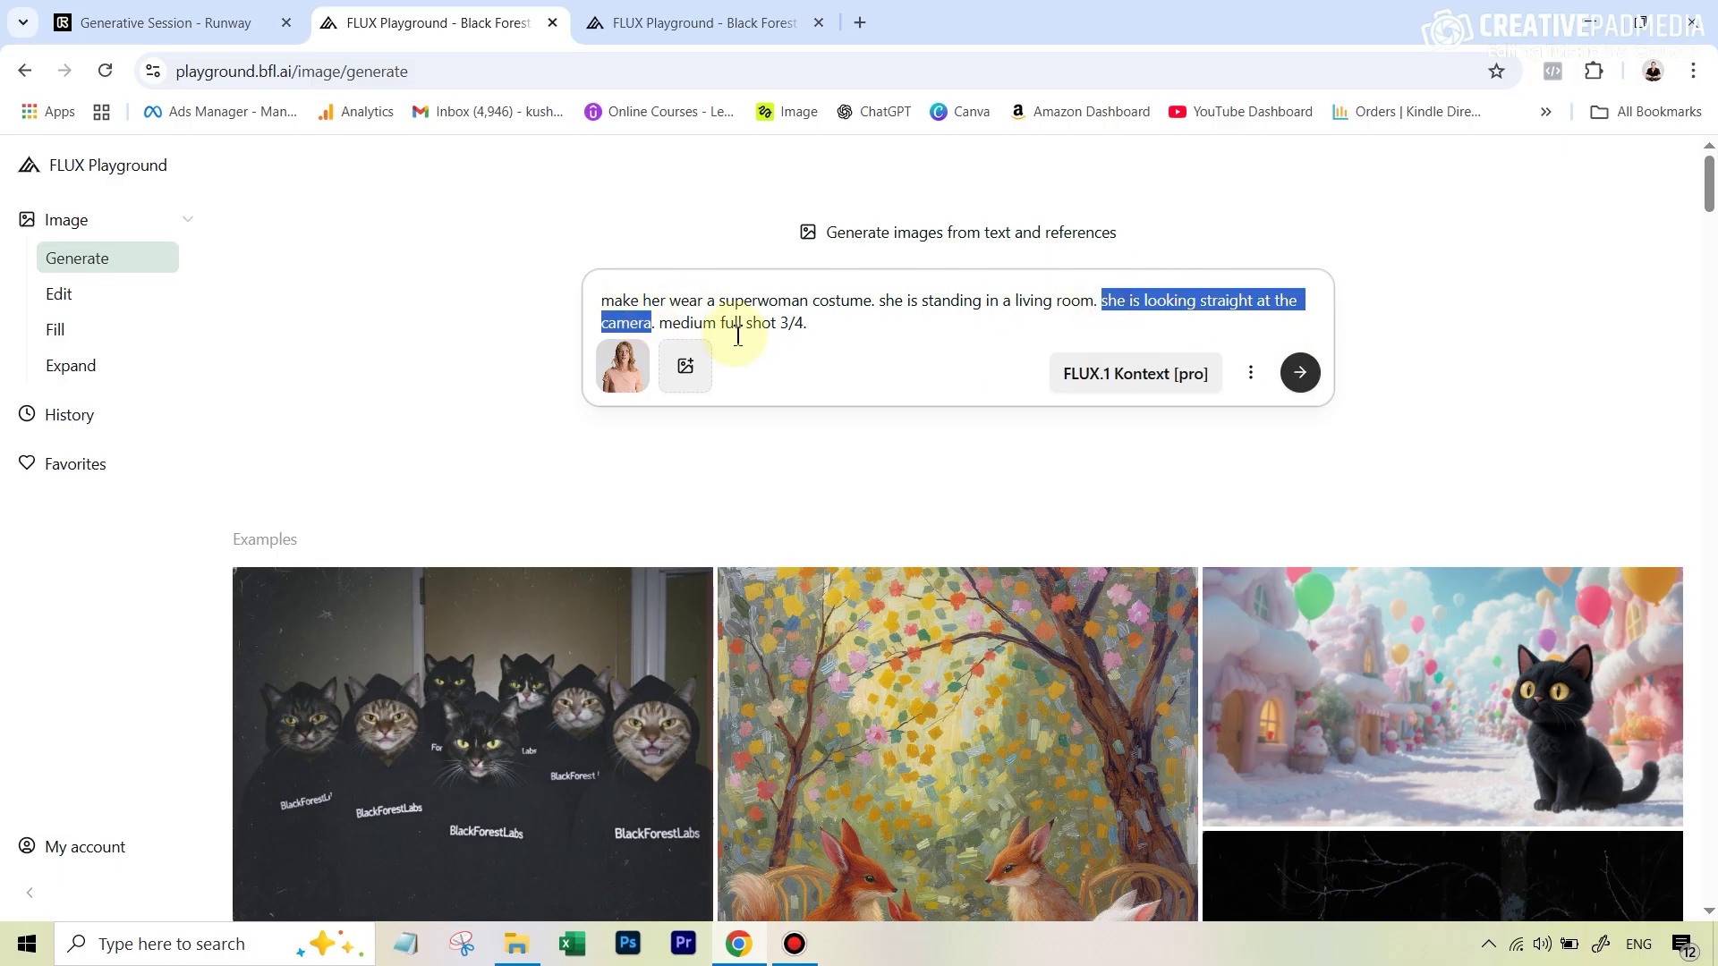
click(849, 323)
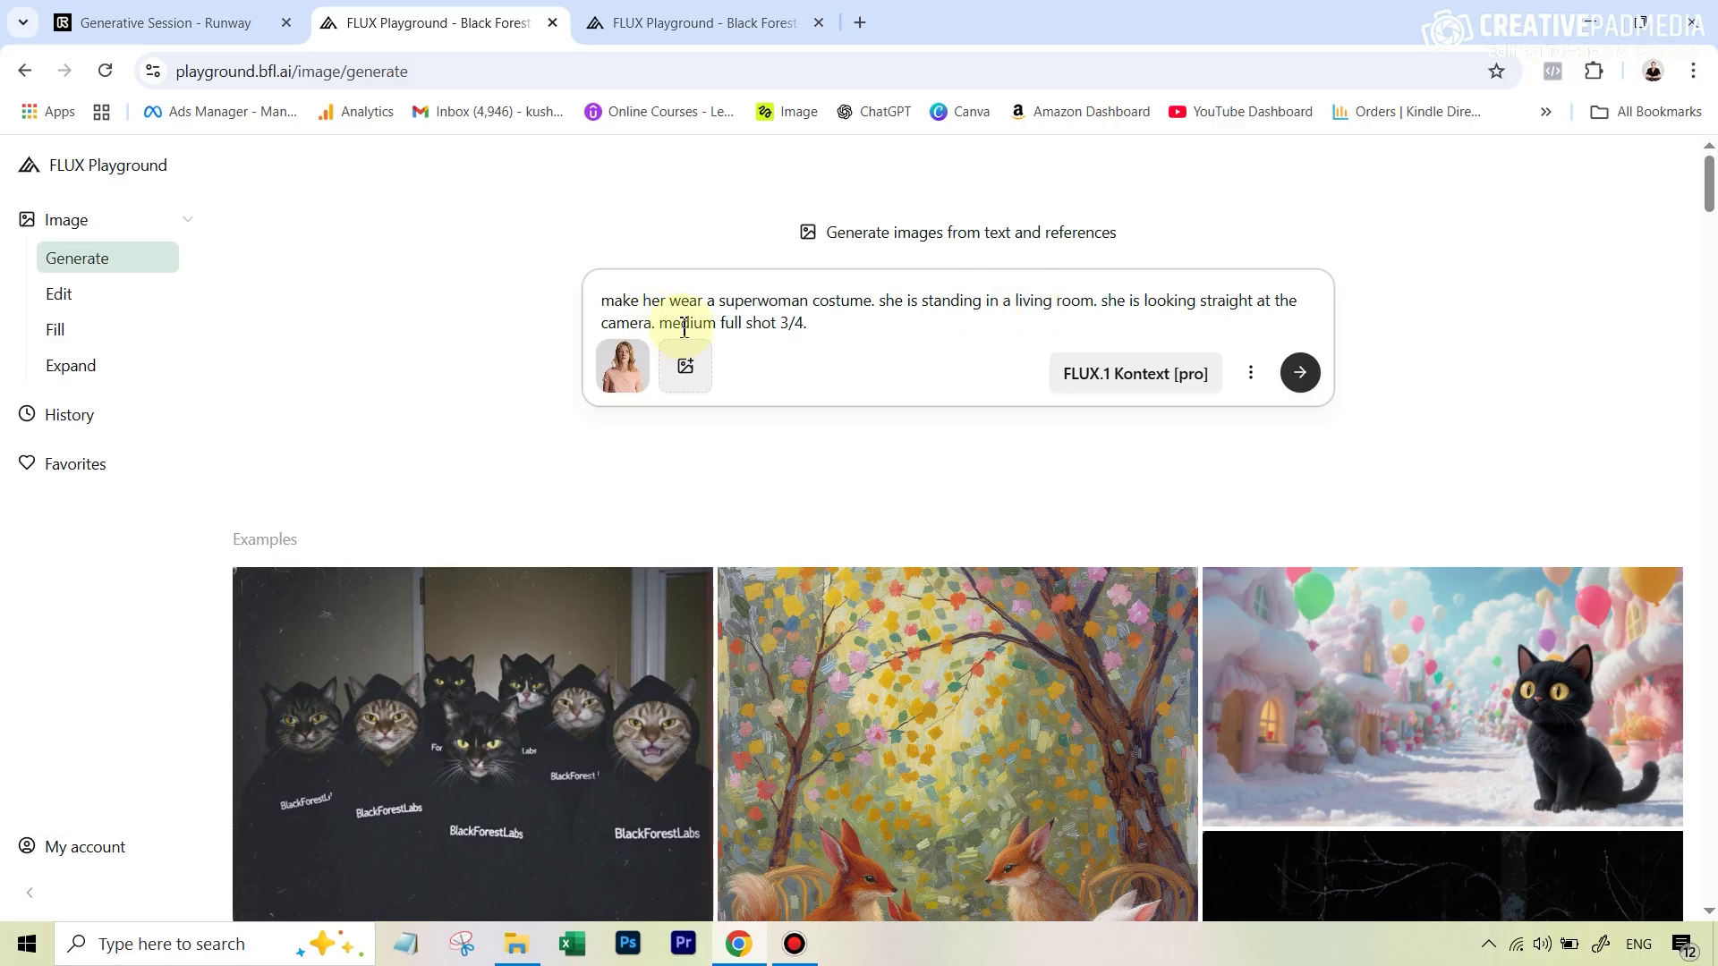
drag(658, 324, 822, 323)
click(910, 315)
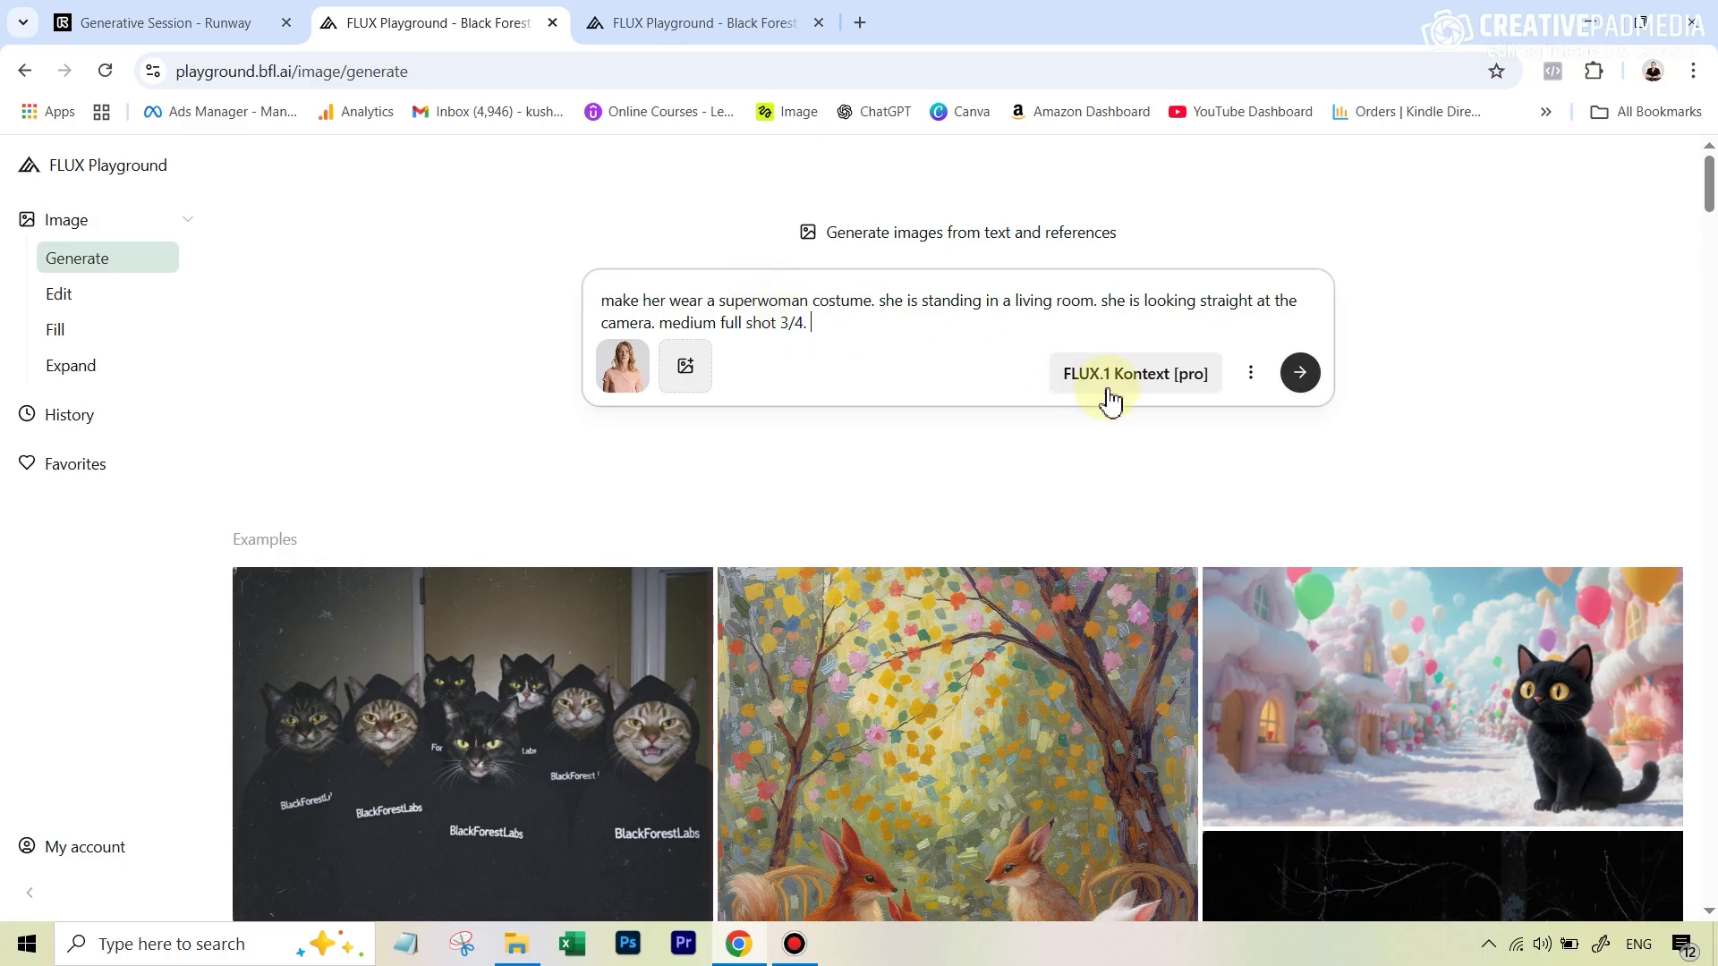
Generate the superwoman image with a batch size of 1 and inspect the result enlarged.
click(1251, 378)
drag(1386, 518, 1119, 515)
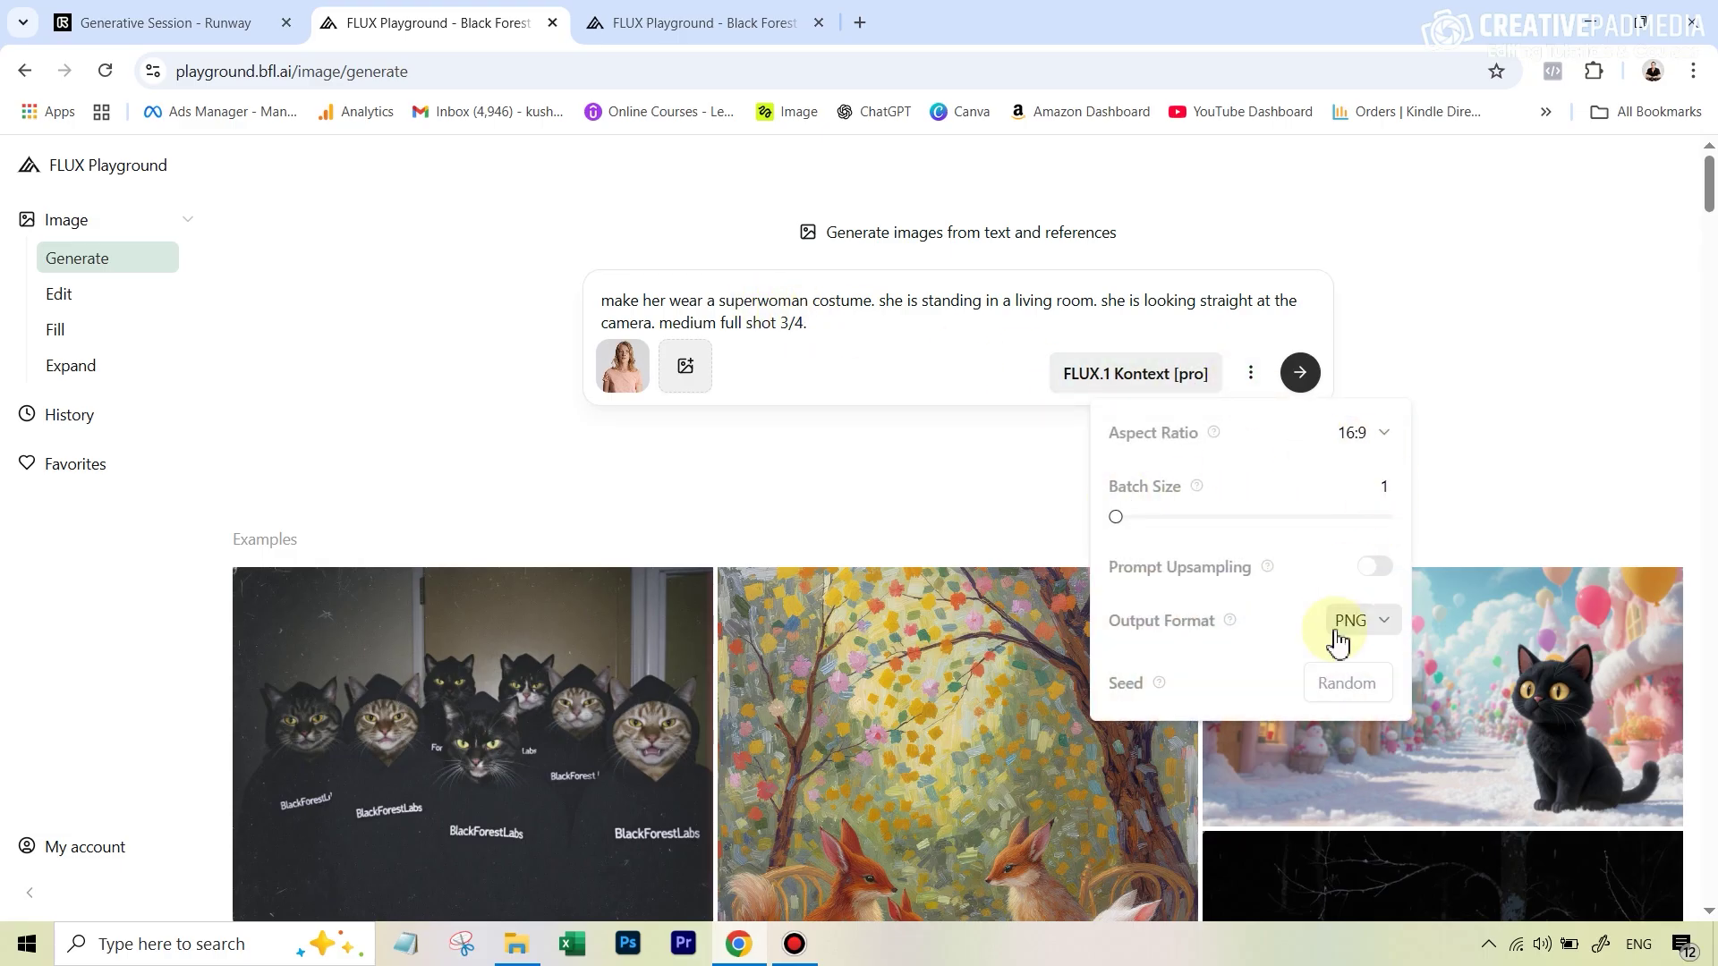
click(1301, 376)
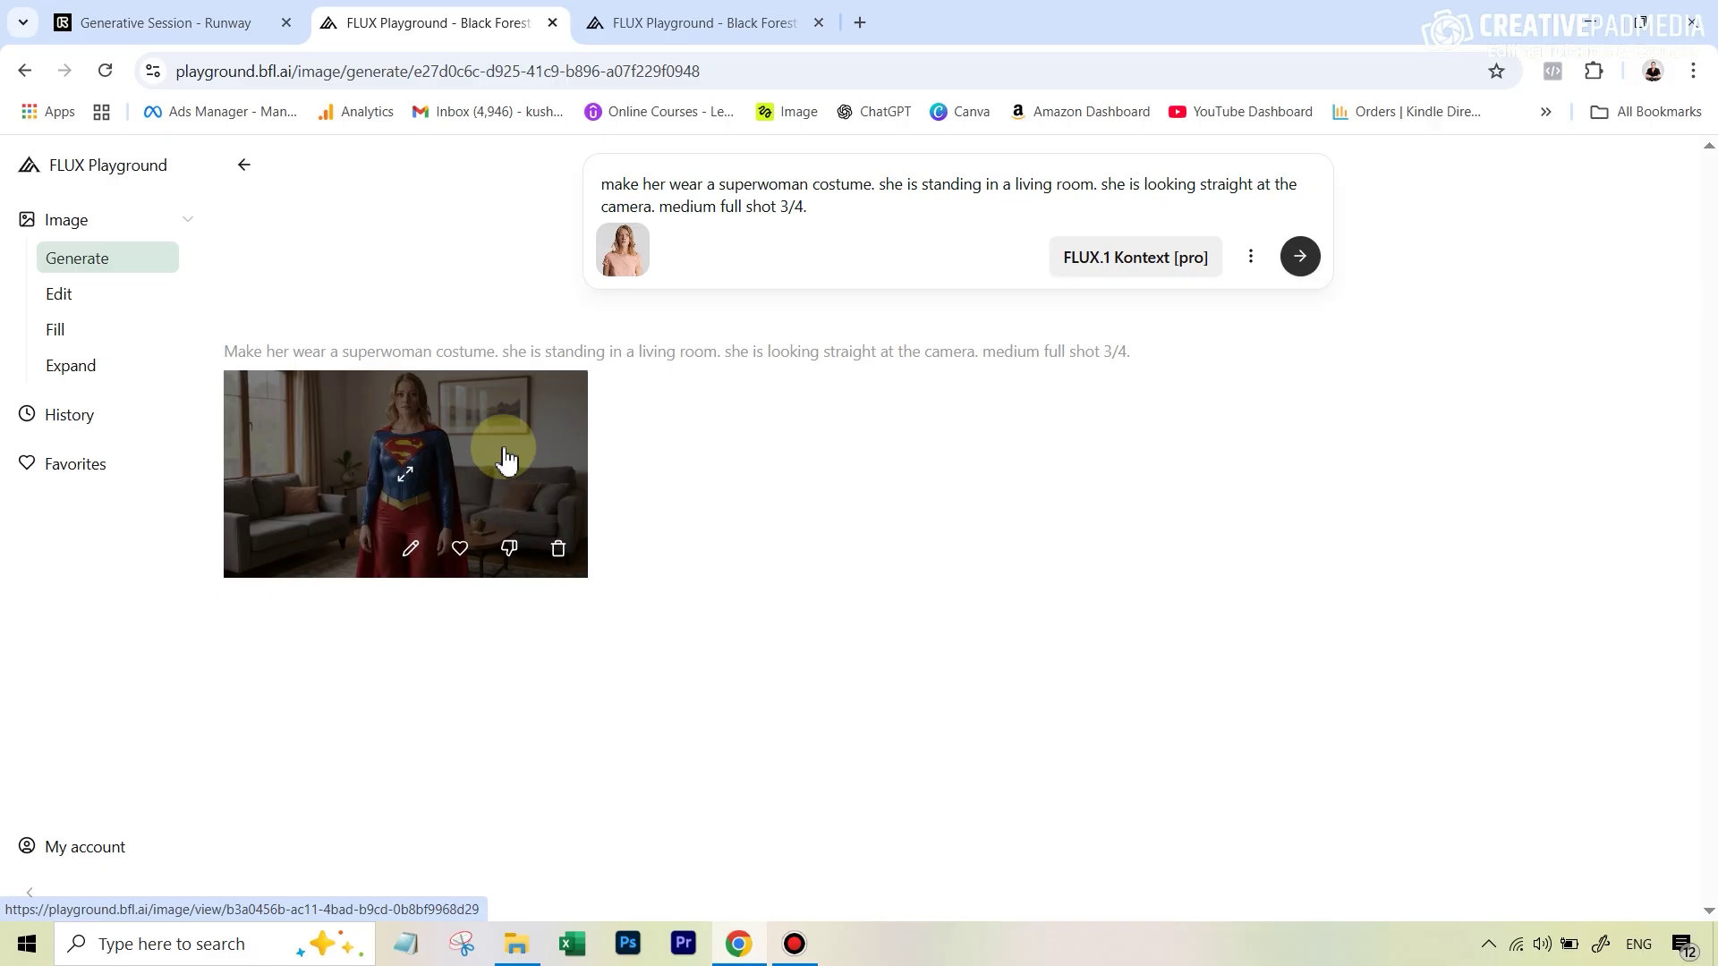
click(507, 455)
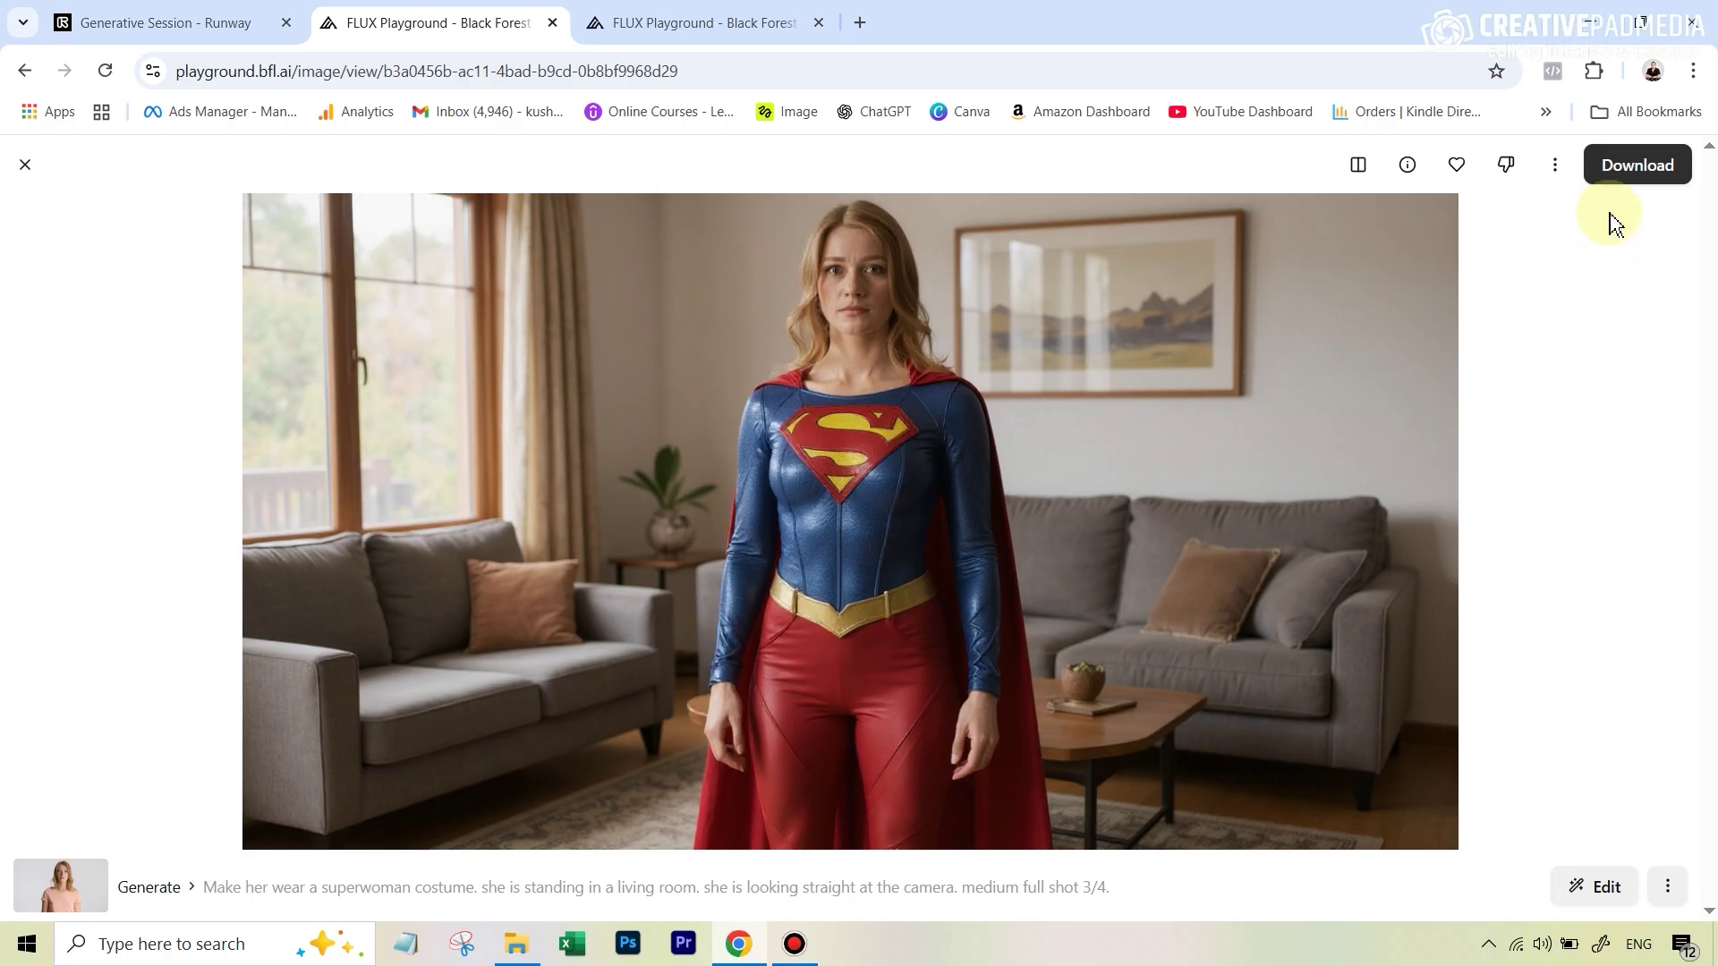
click(25, 165)
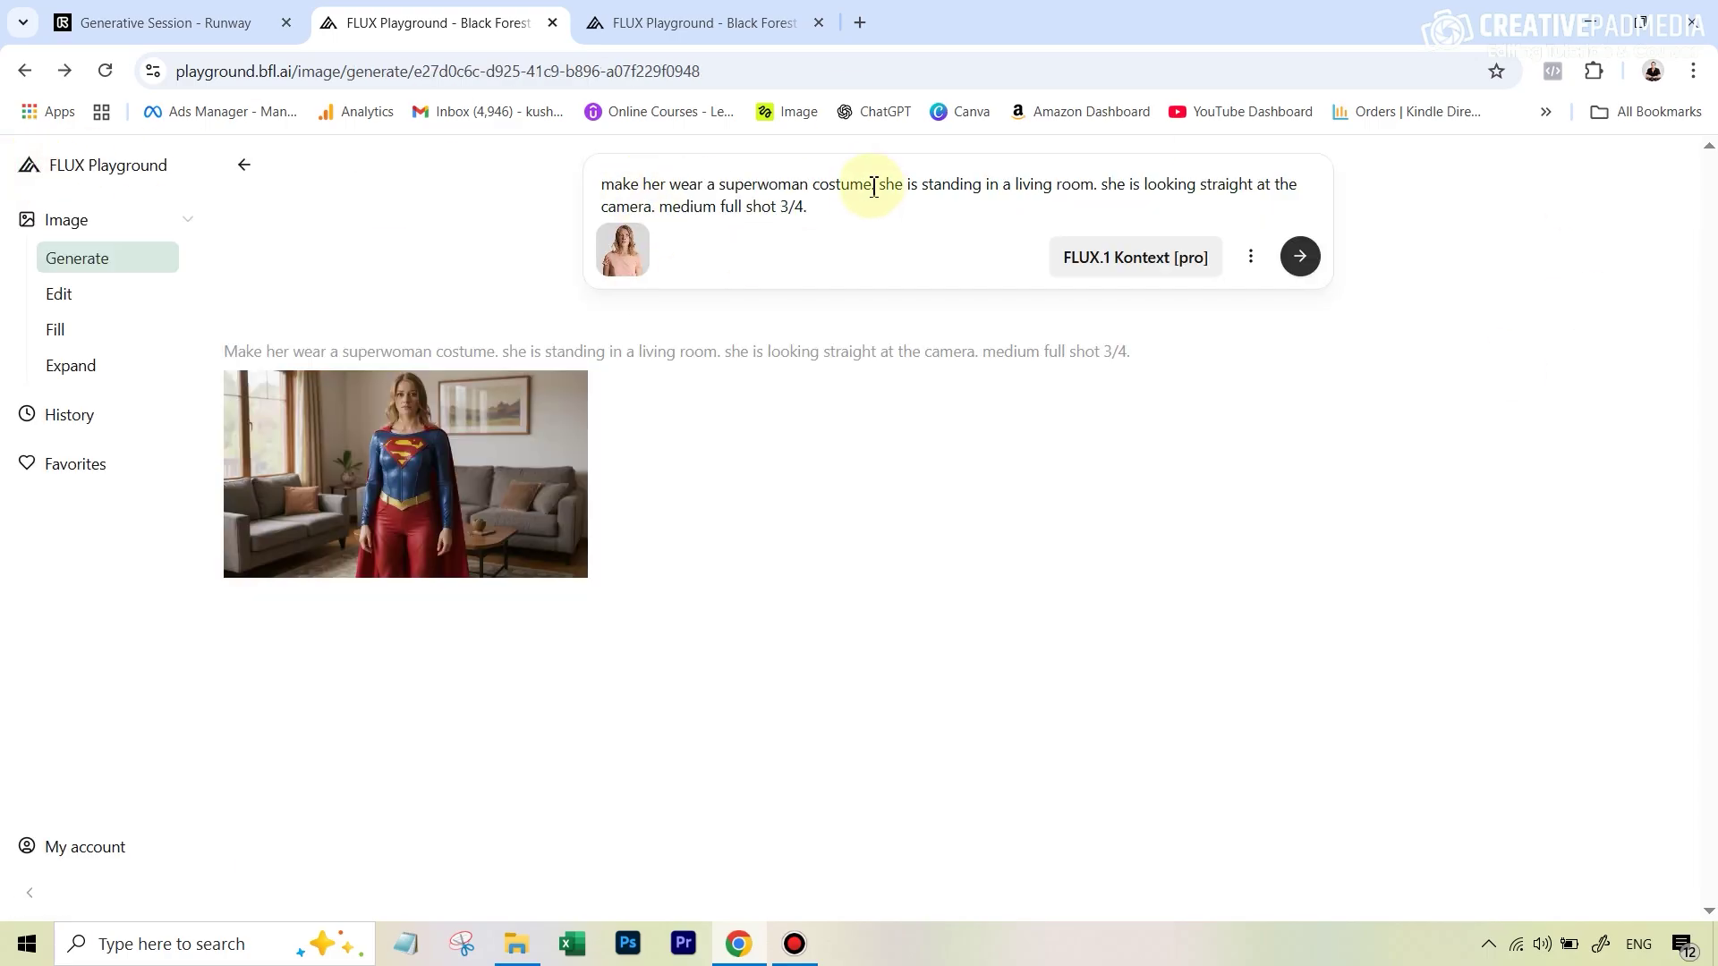
Change the prompt's opening to "this woman is an astronaut wearing a space suit. she is a space ship" and generate the image.
drag(871, 188, 593, 190)
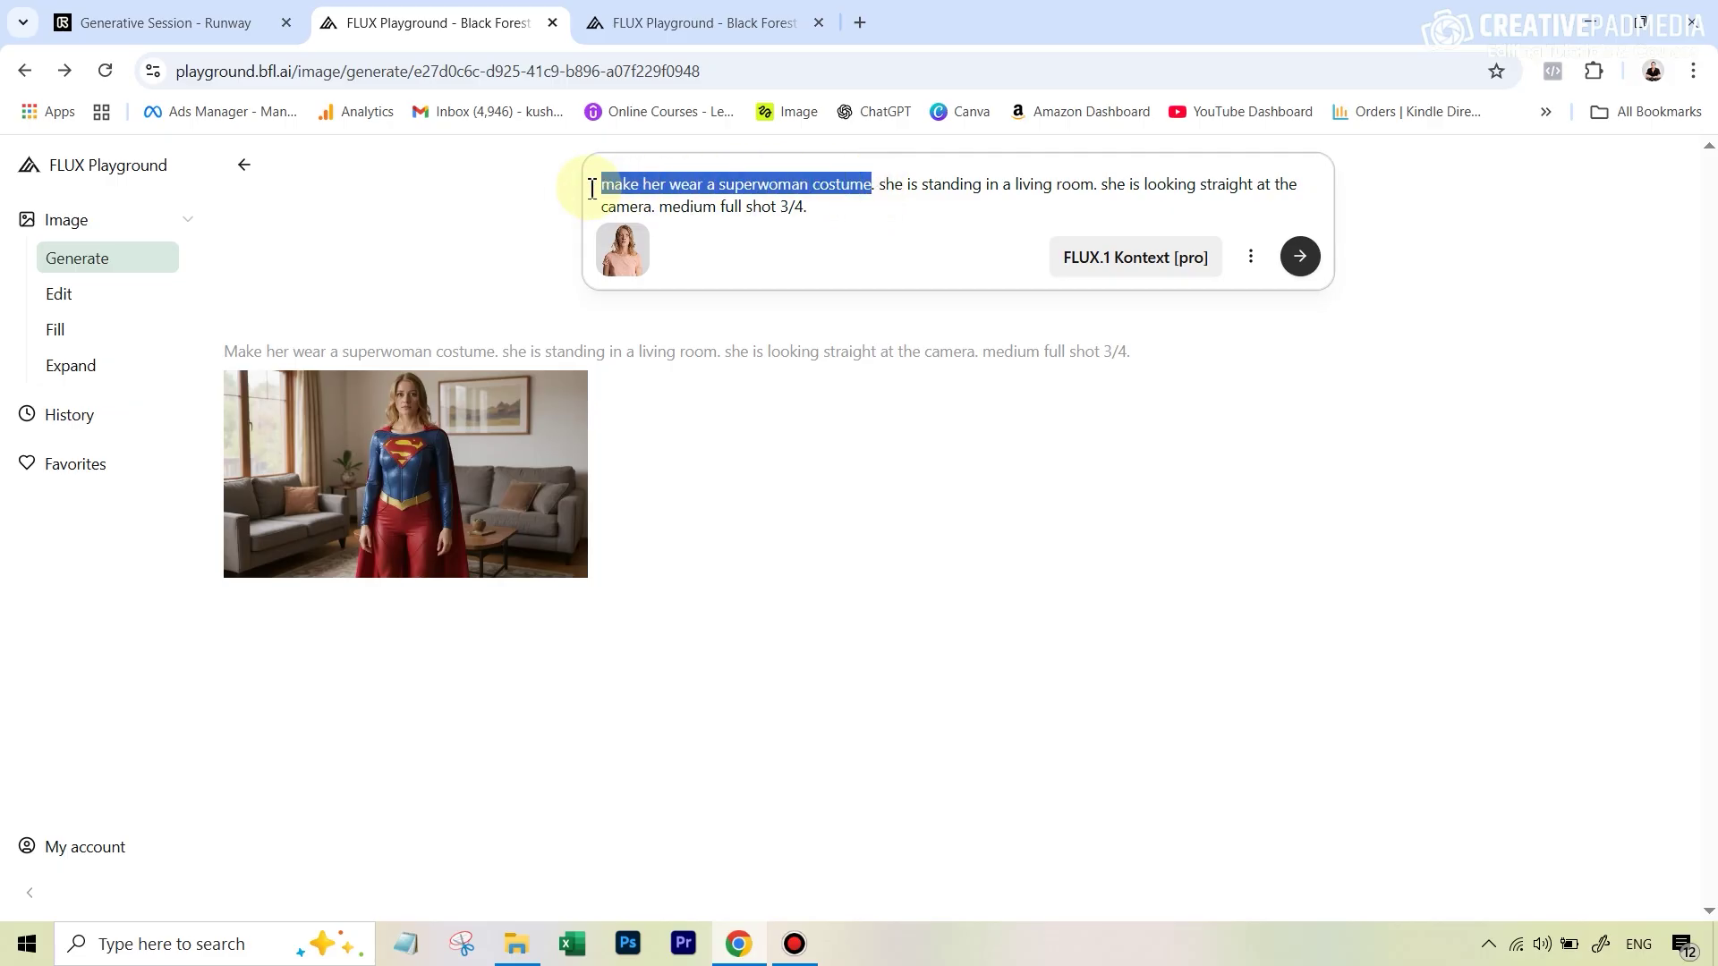
text(this woman is an astronaut wearing a space suit. she is a space ship)
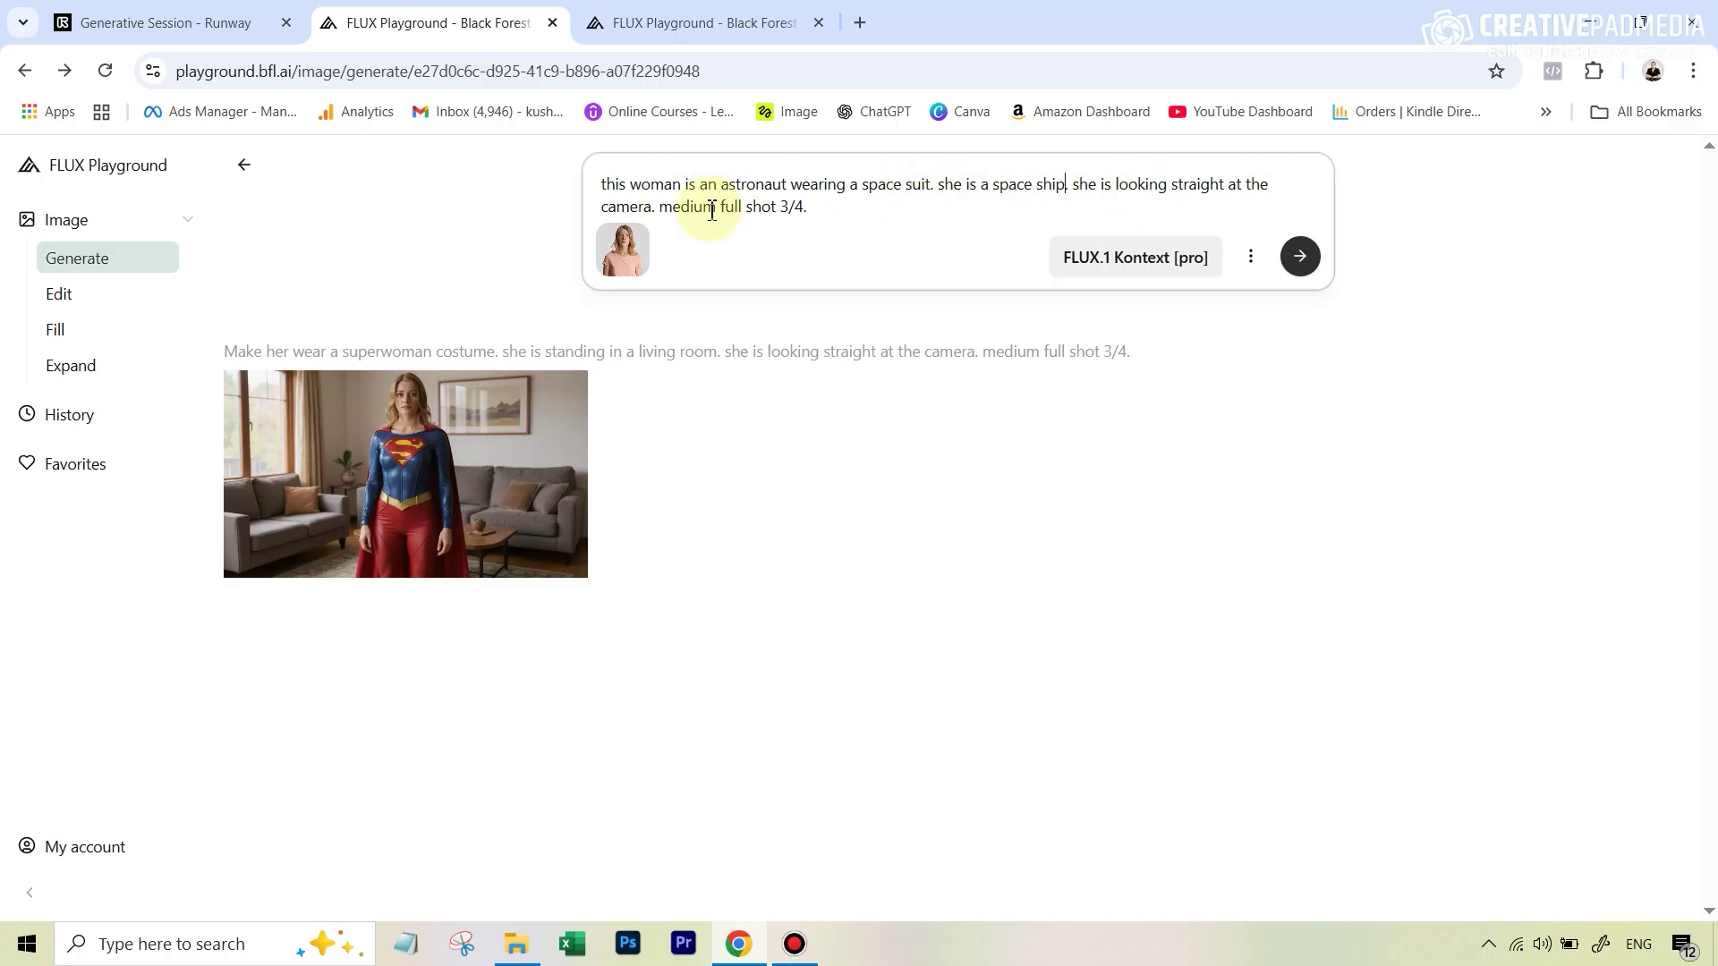
click(1300, 257)
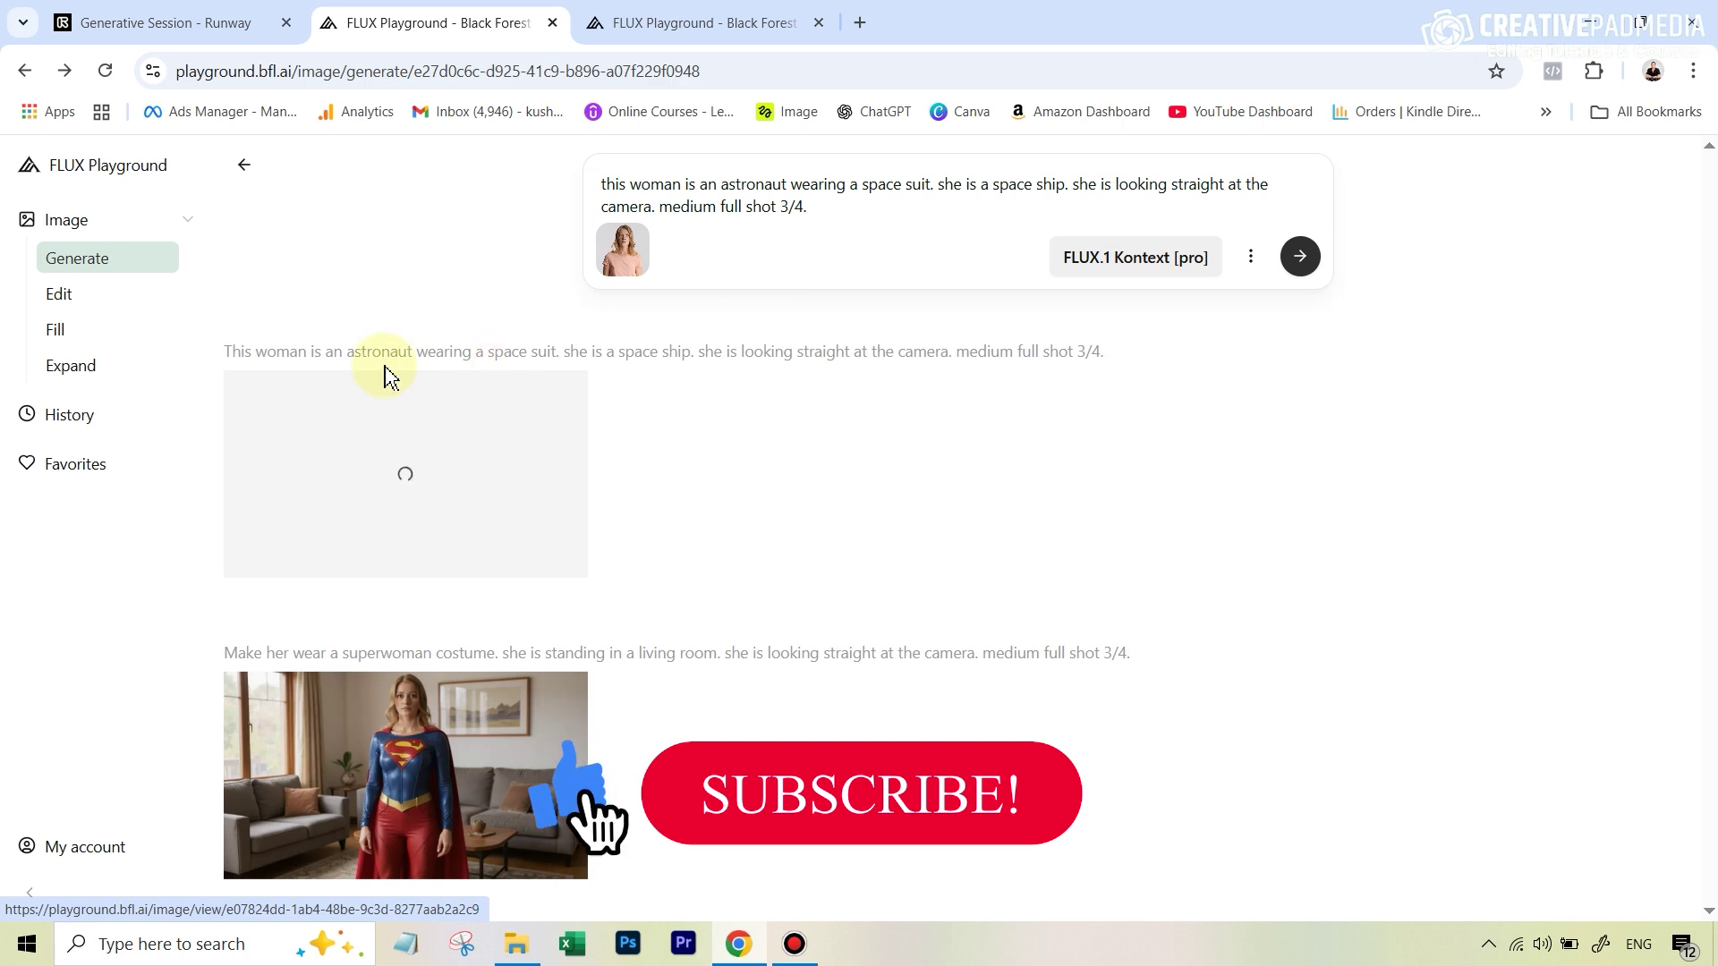
click(488, 492)
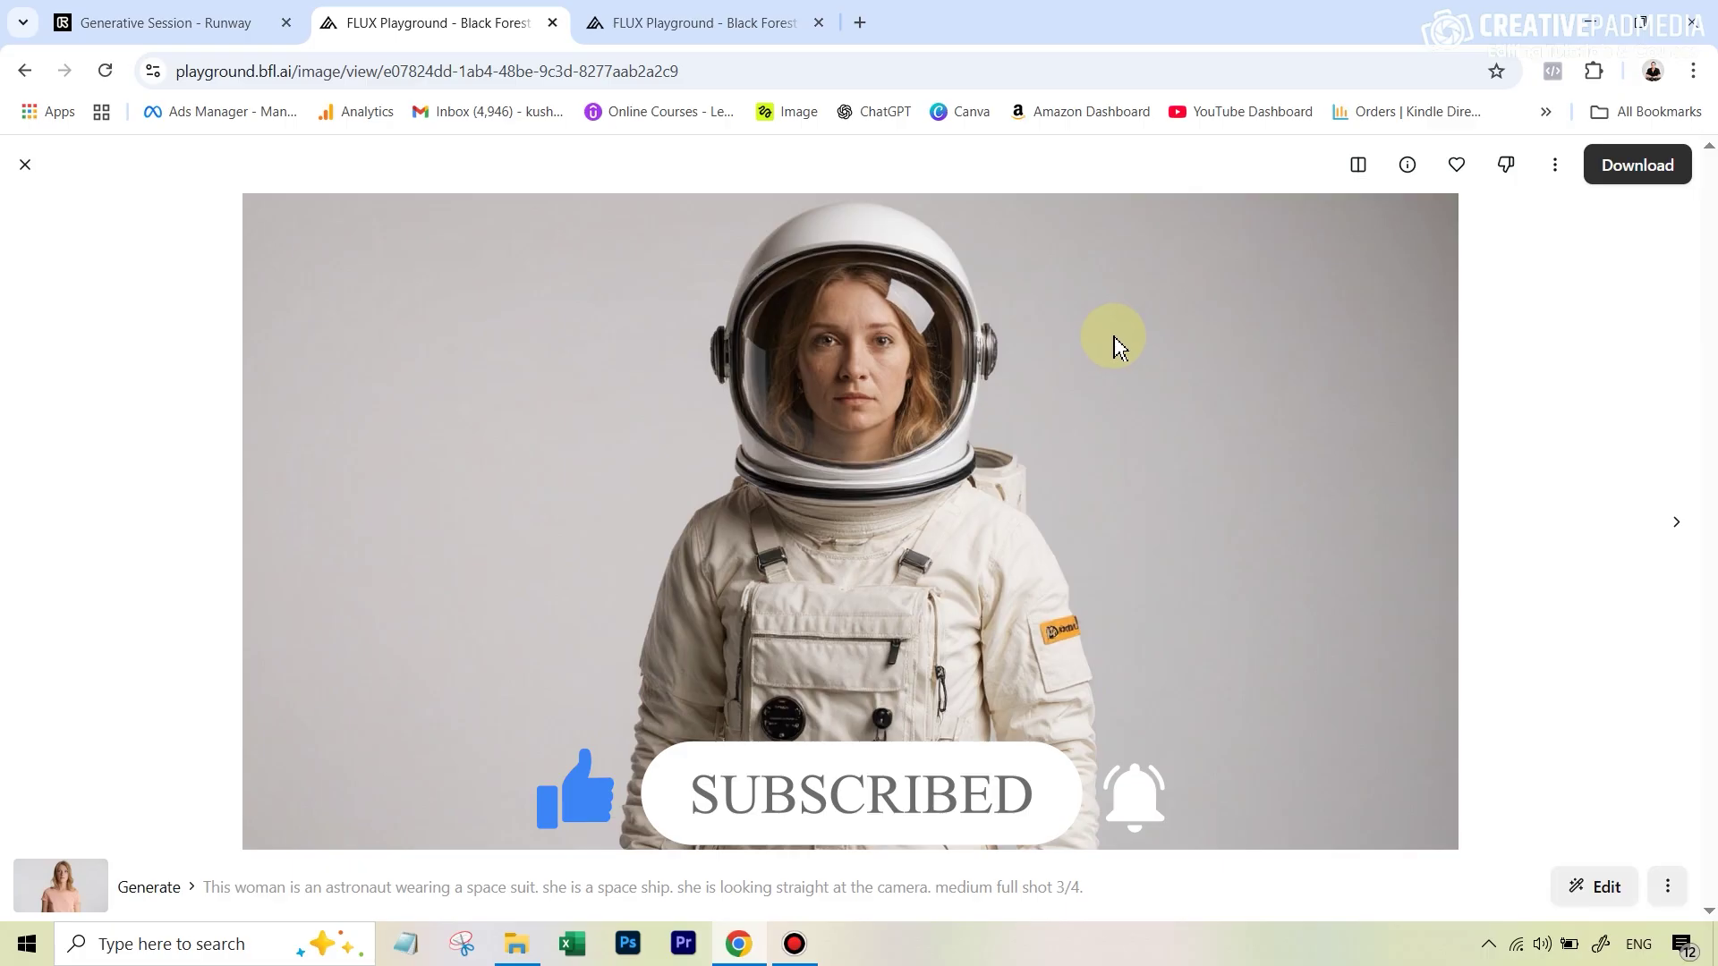
click(26, 166)
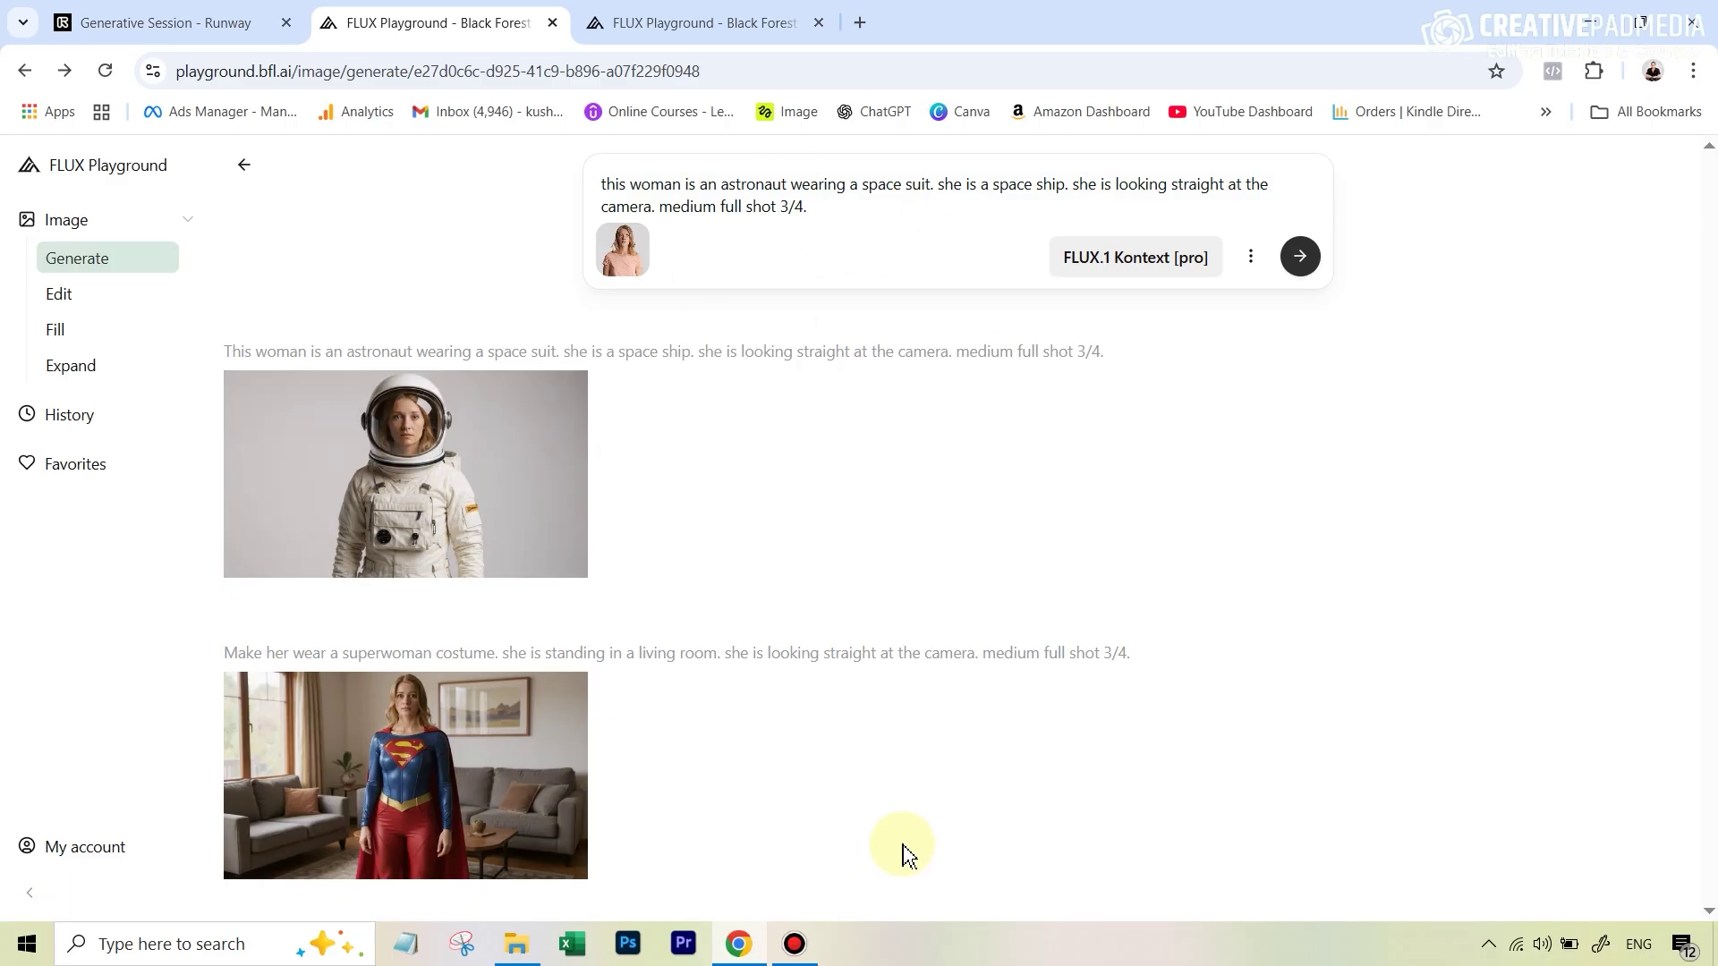
Return to Runway and load the woman's video as the driving performance and the superwoman image as the character.
key(ctrl+shift+Tab)
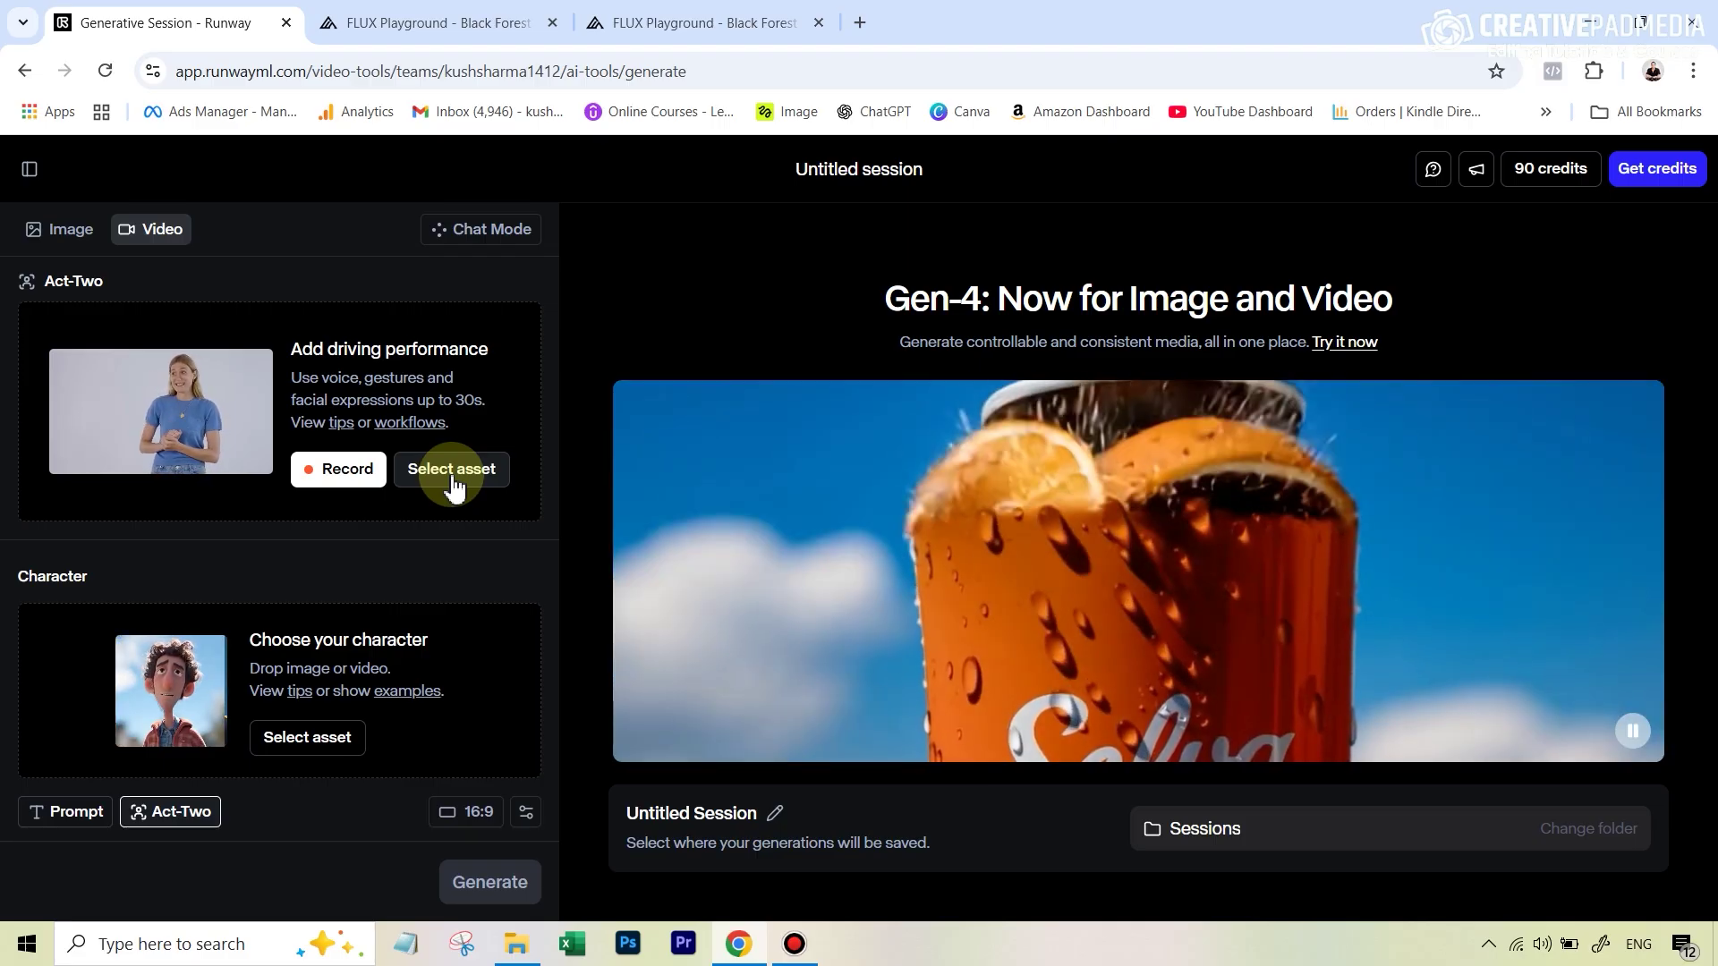
click(452, 474)
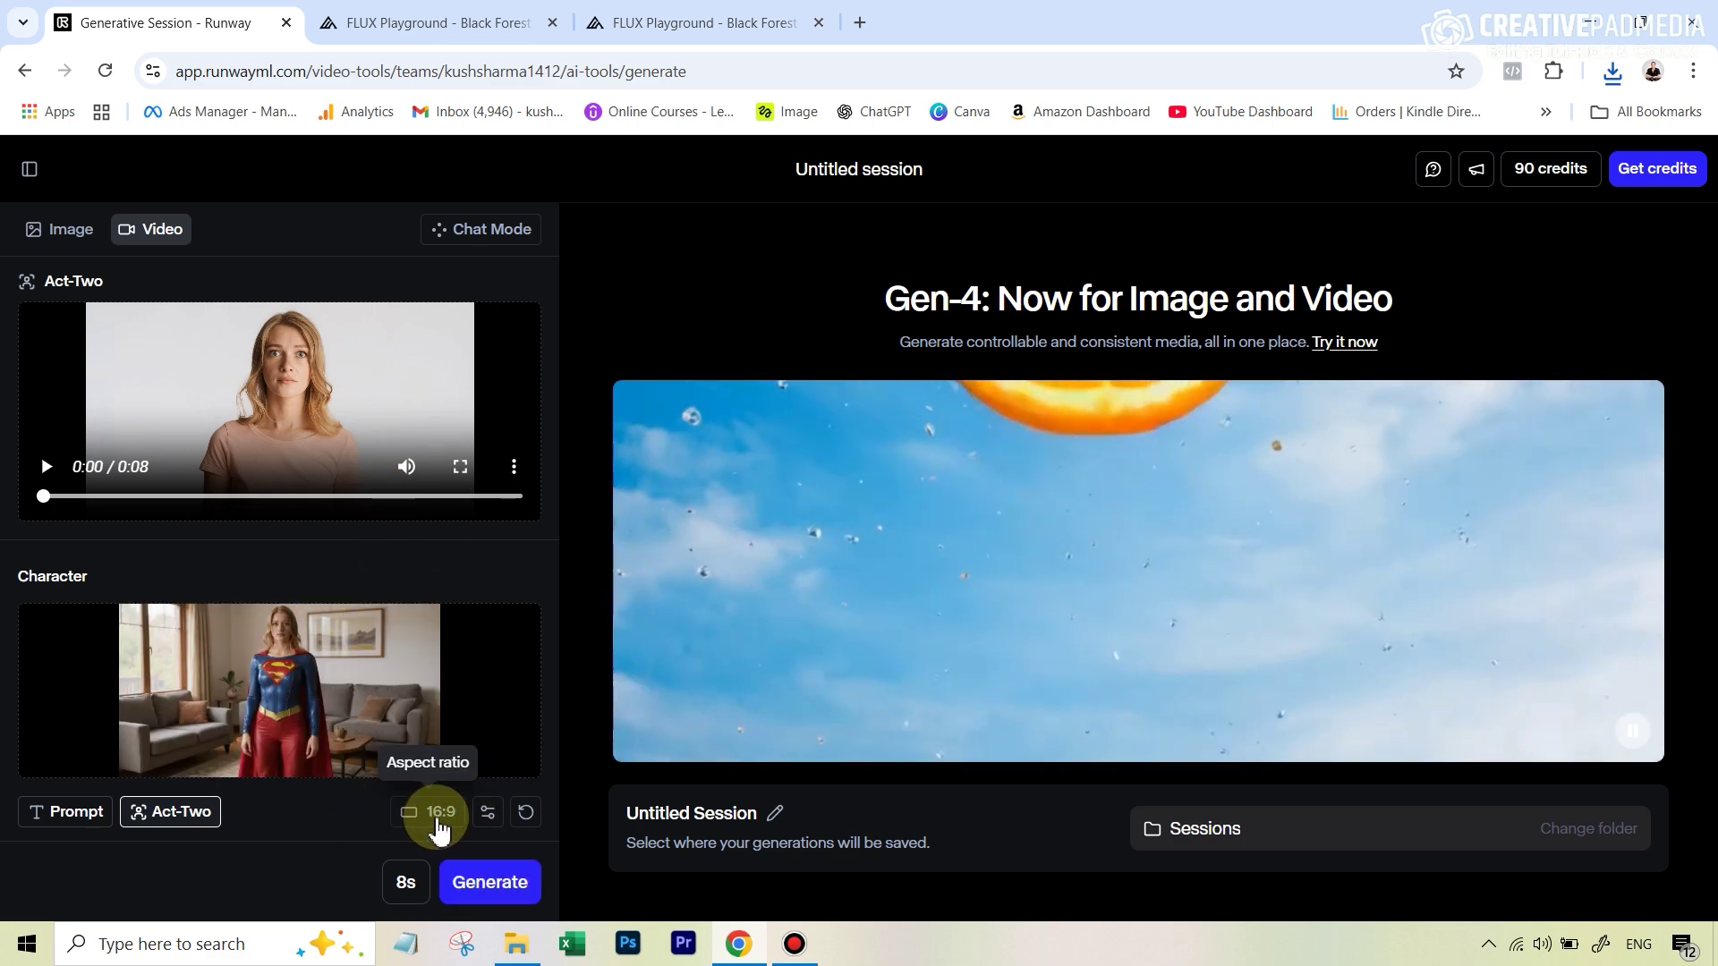
click(440, 814)
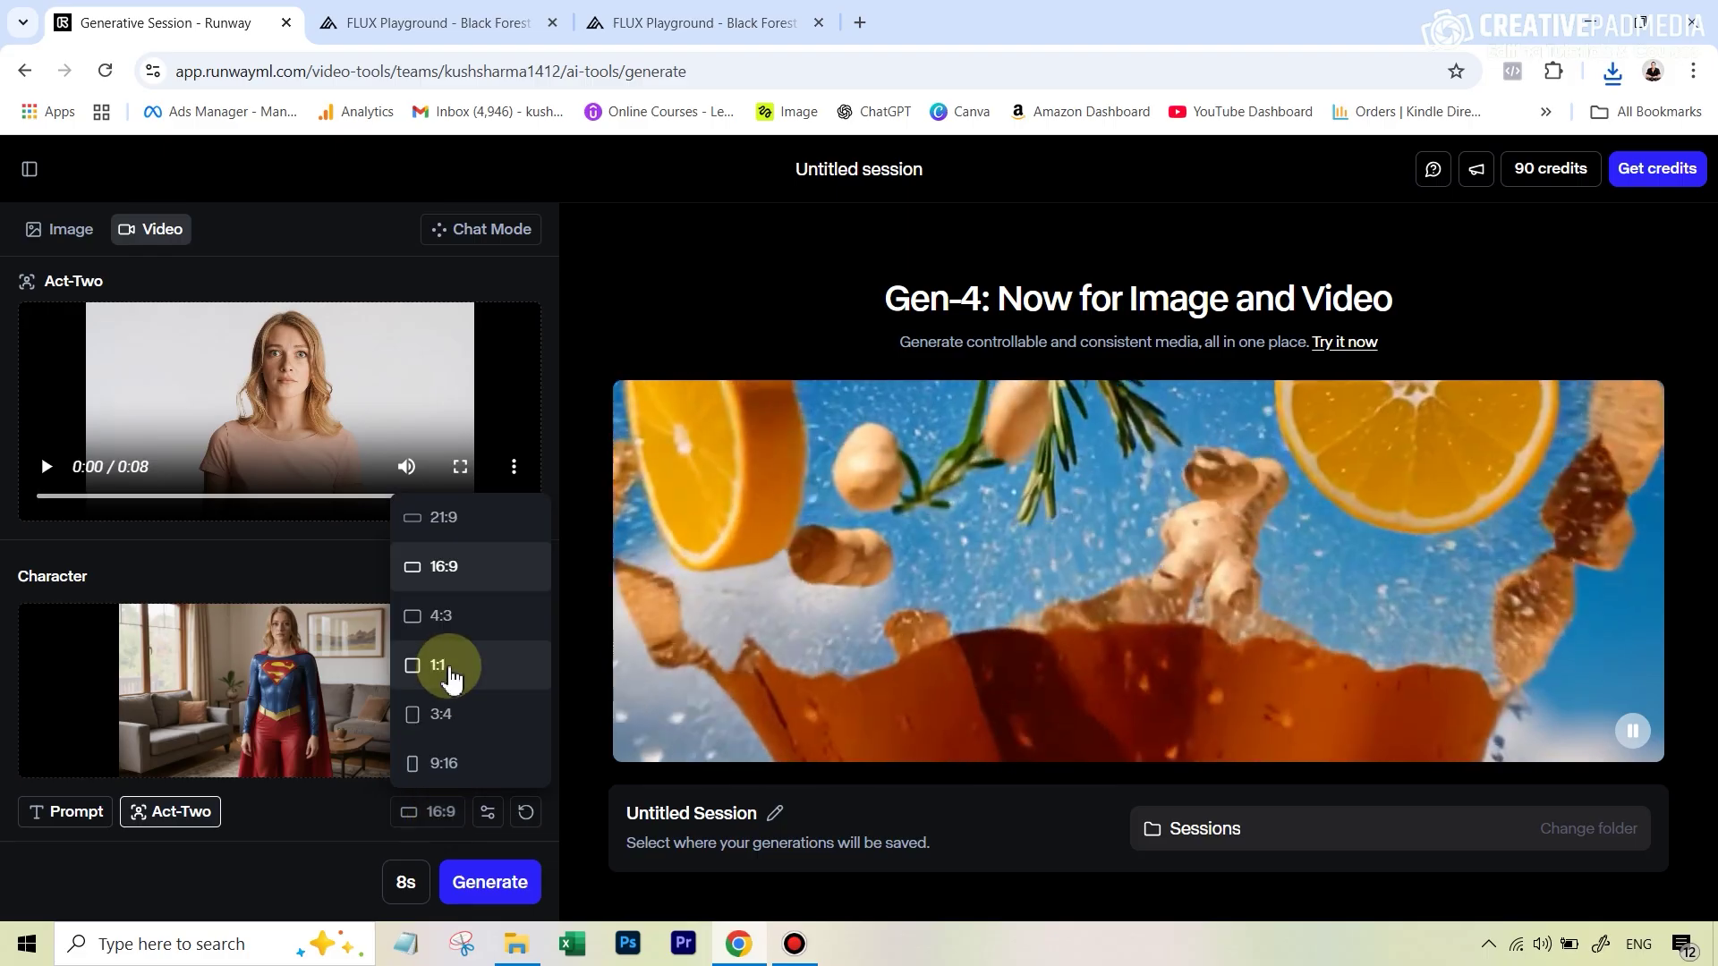
click(438, 665)
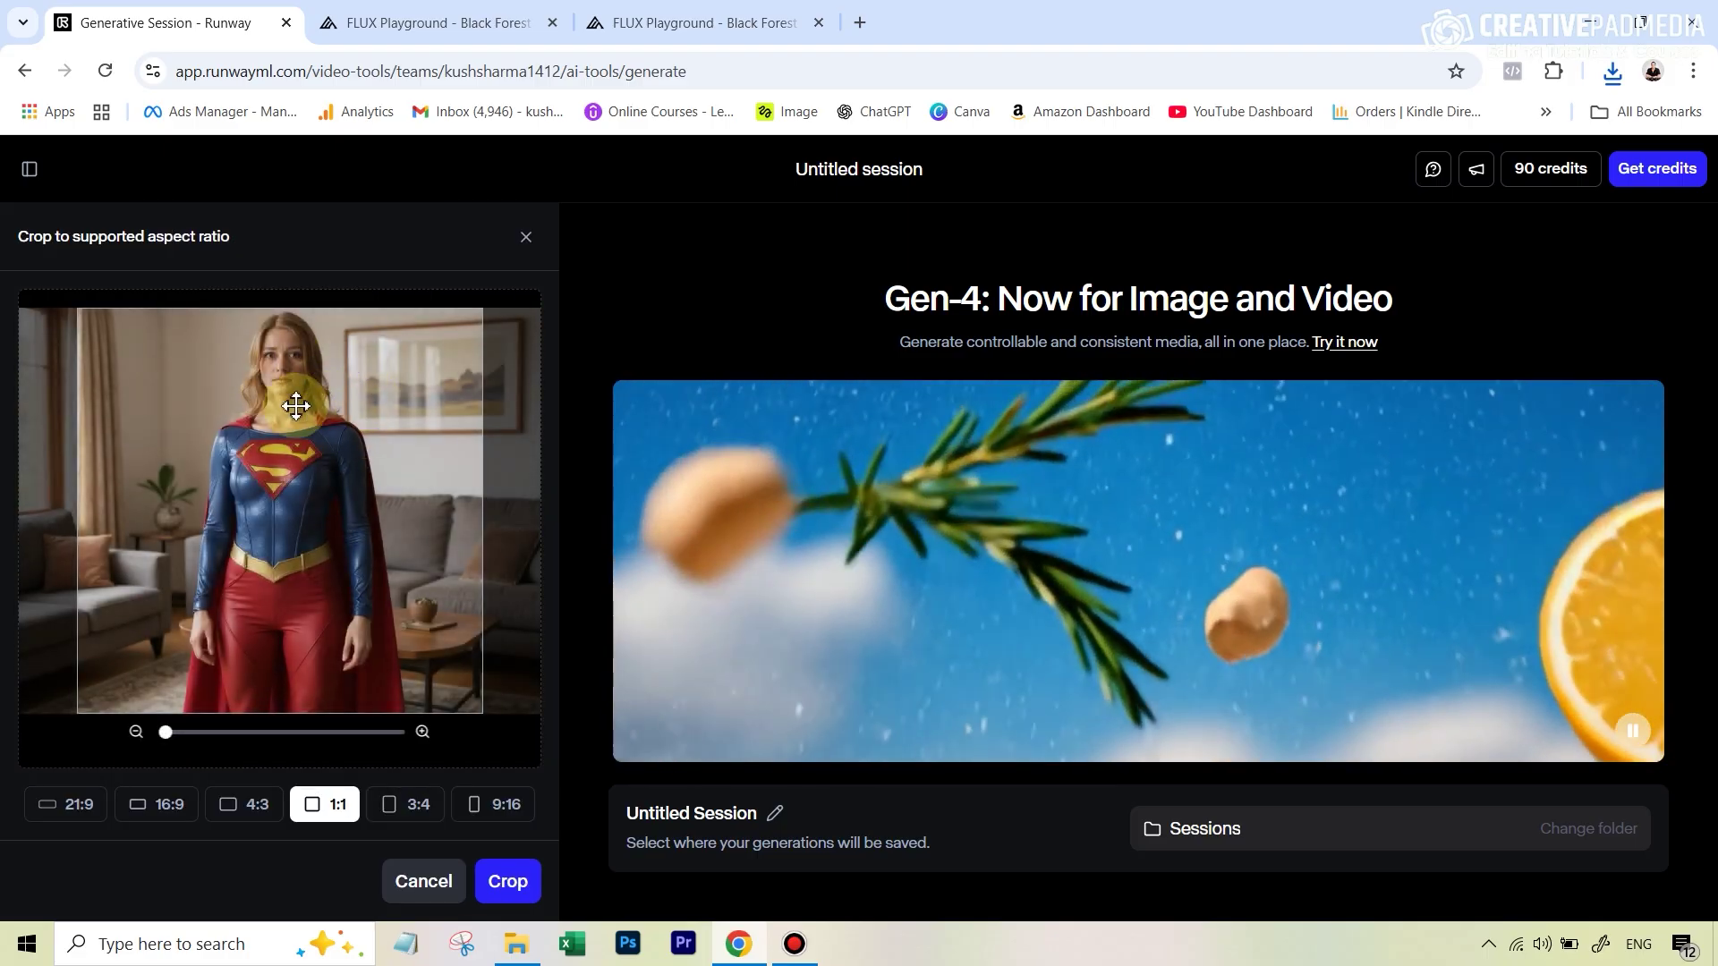
click(527, 238)
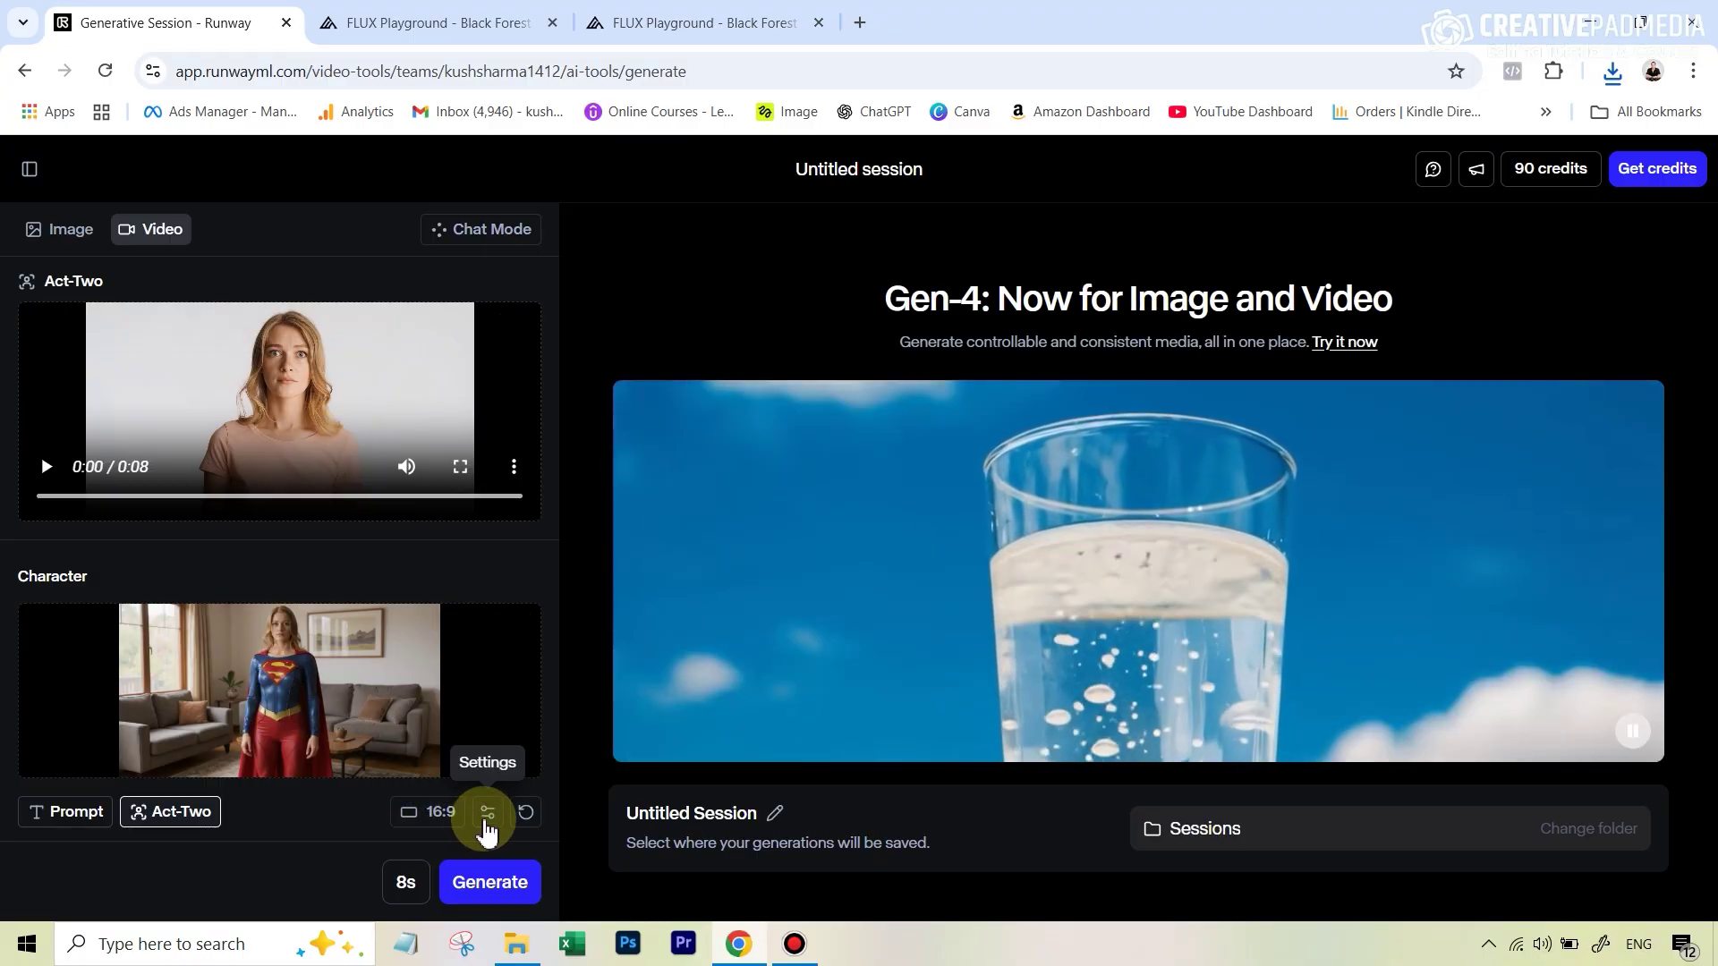
Generate the superwoman Act-Two video with facial expressiveness 3 and gestures enabled, and play the result.
click(488, 816)
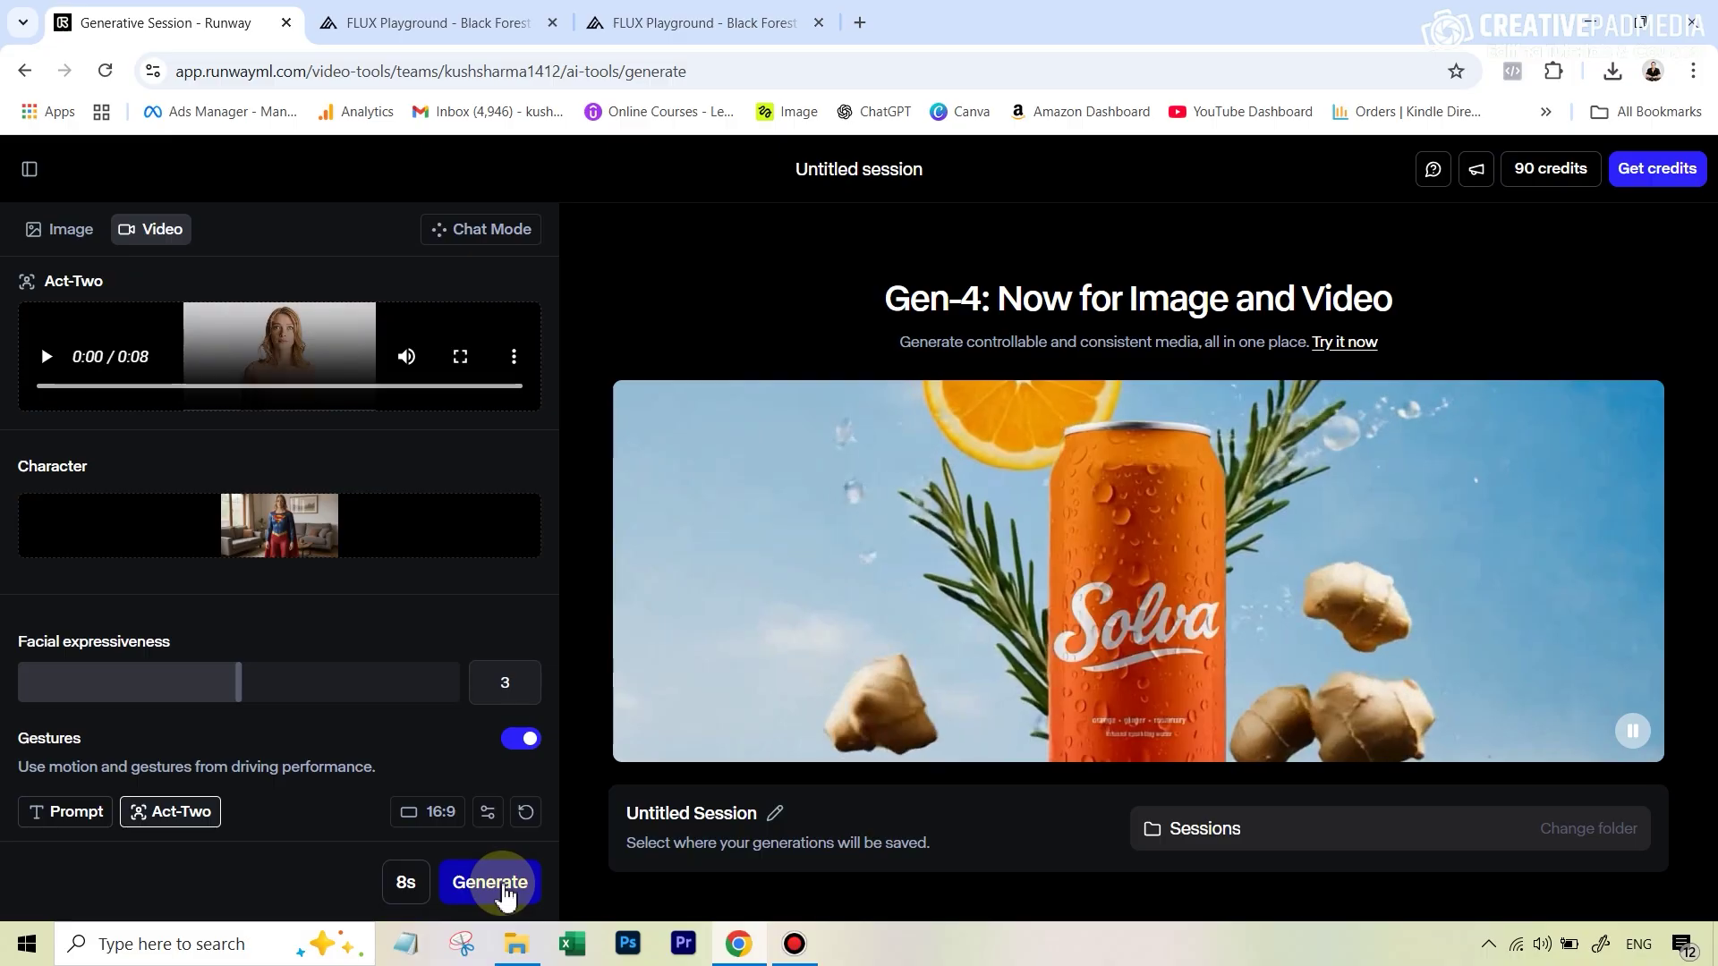
click(506, 894)
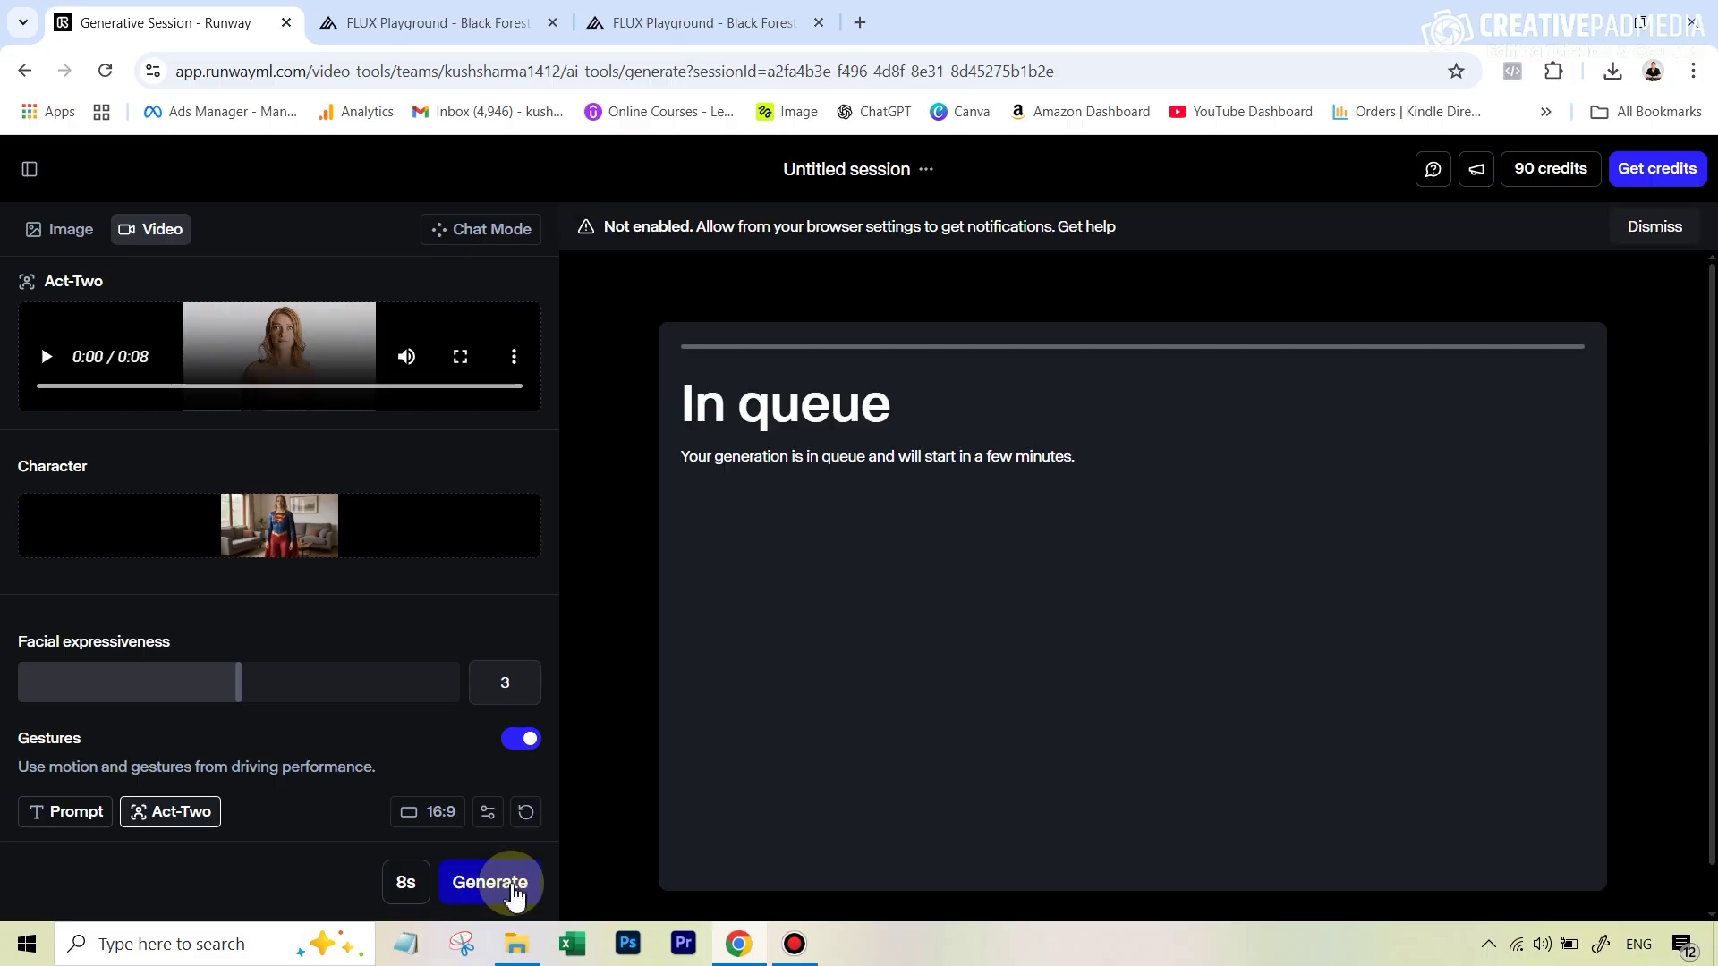
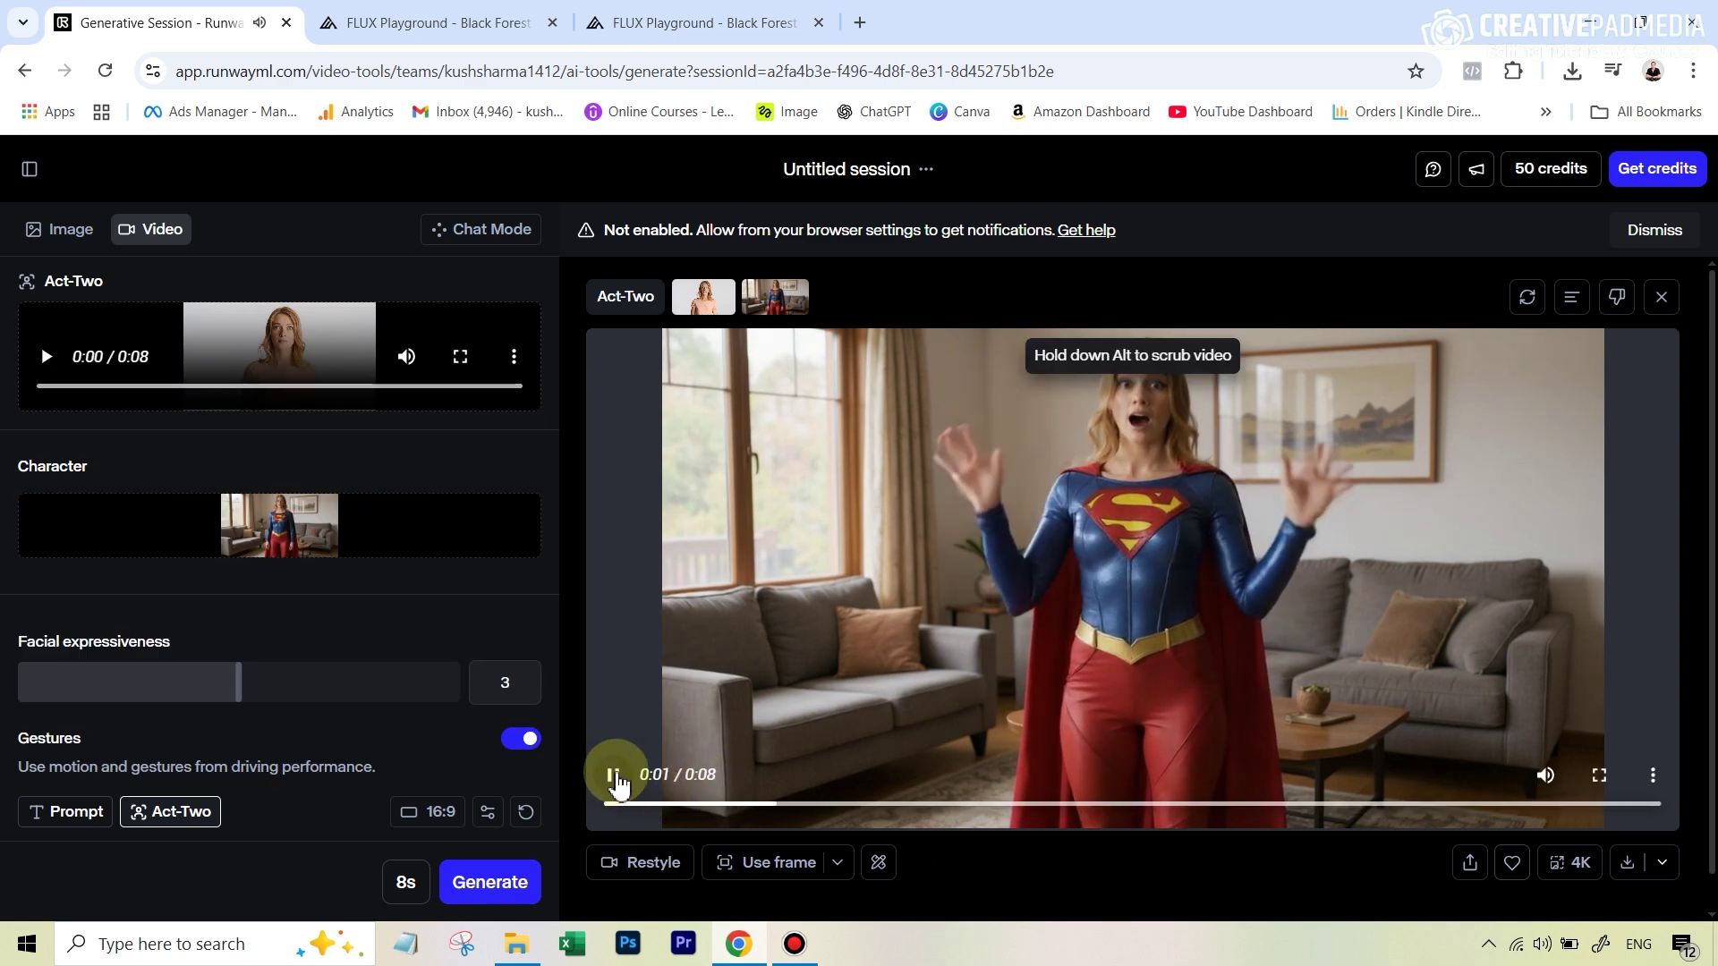
click(613, 775)
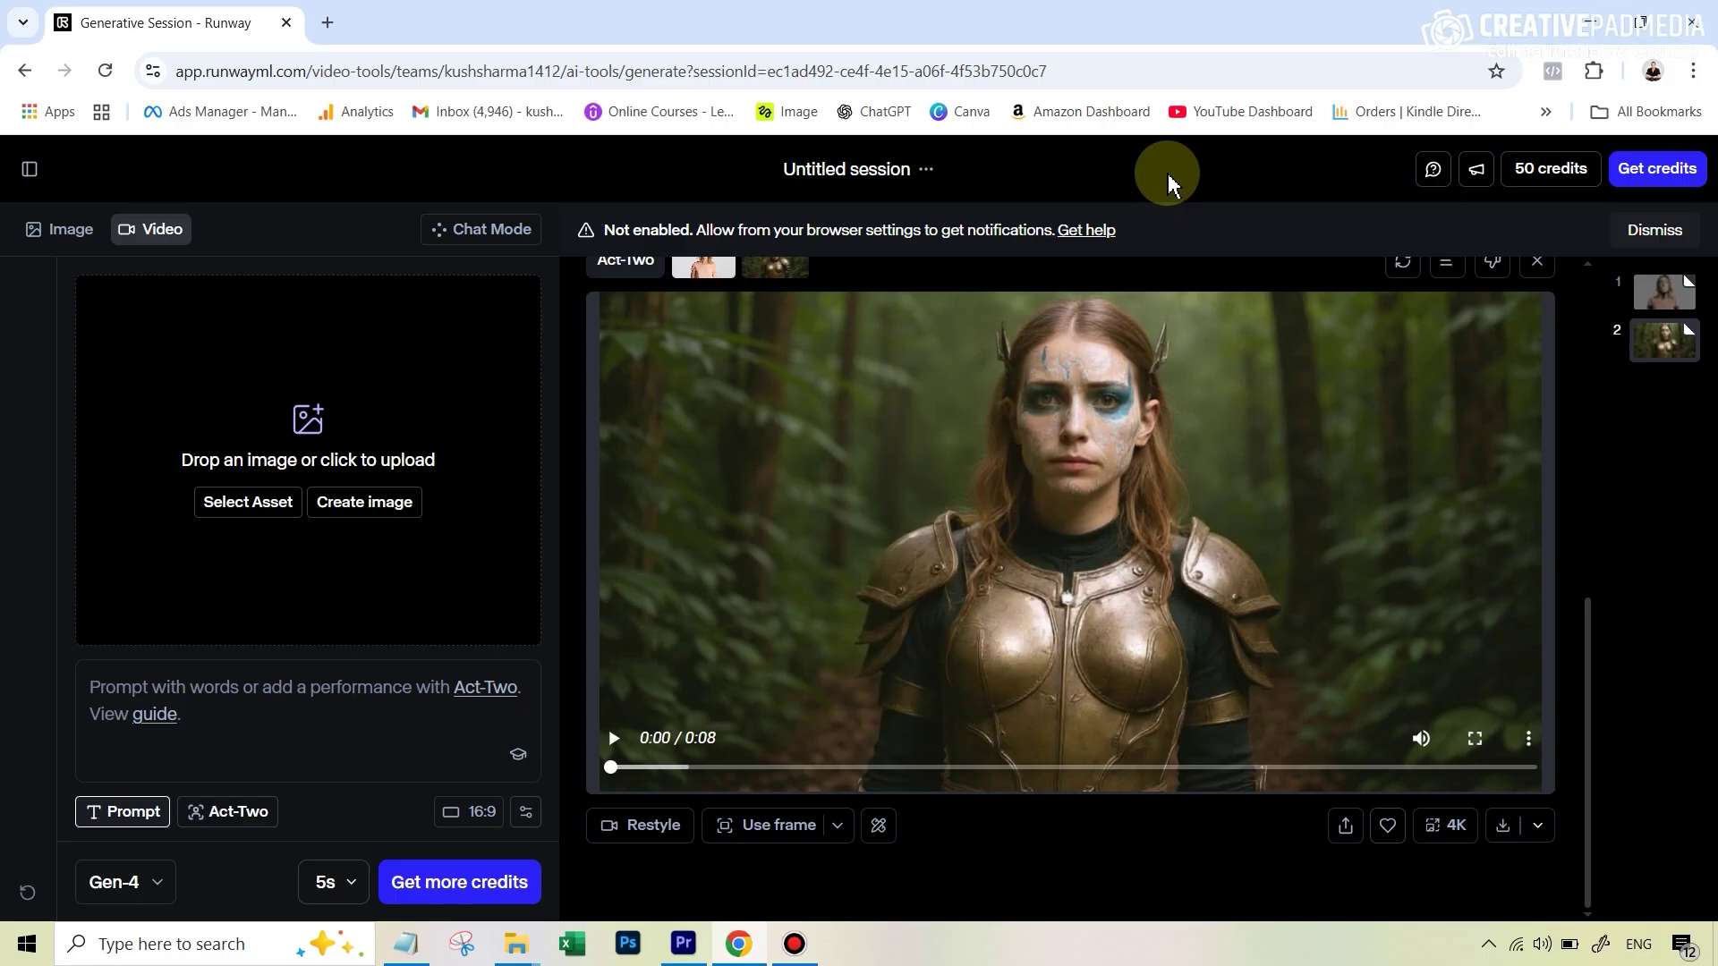
Review the earlier Act-Two videos of the forest warrior, spider-costume, fairy-tale, robot and astronaut characters, comparing their expressions and gestures.
click(613, 741)
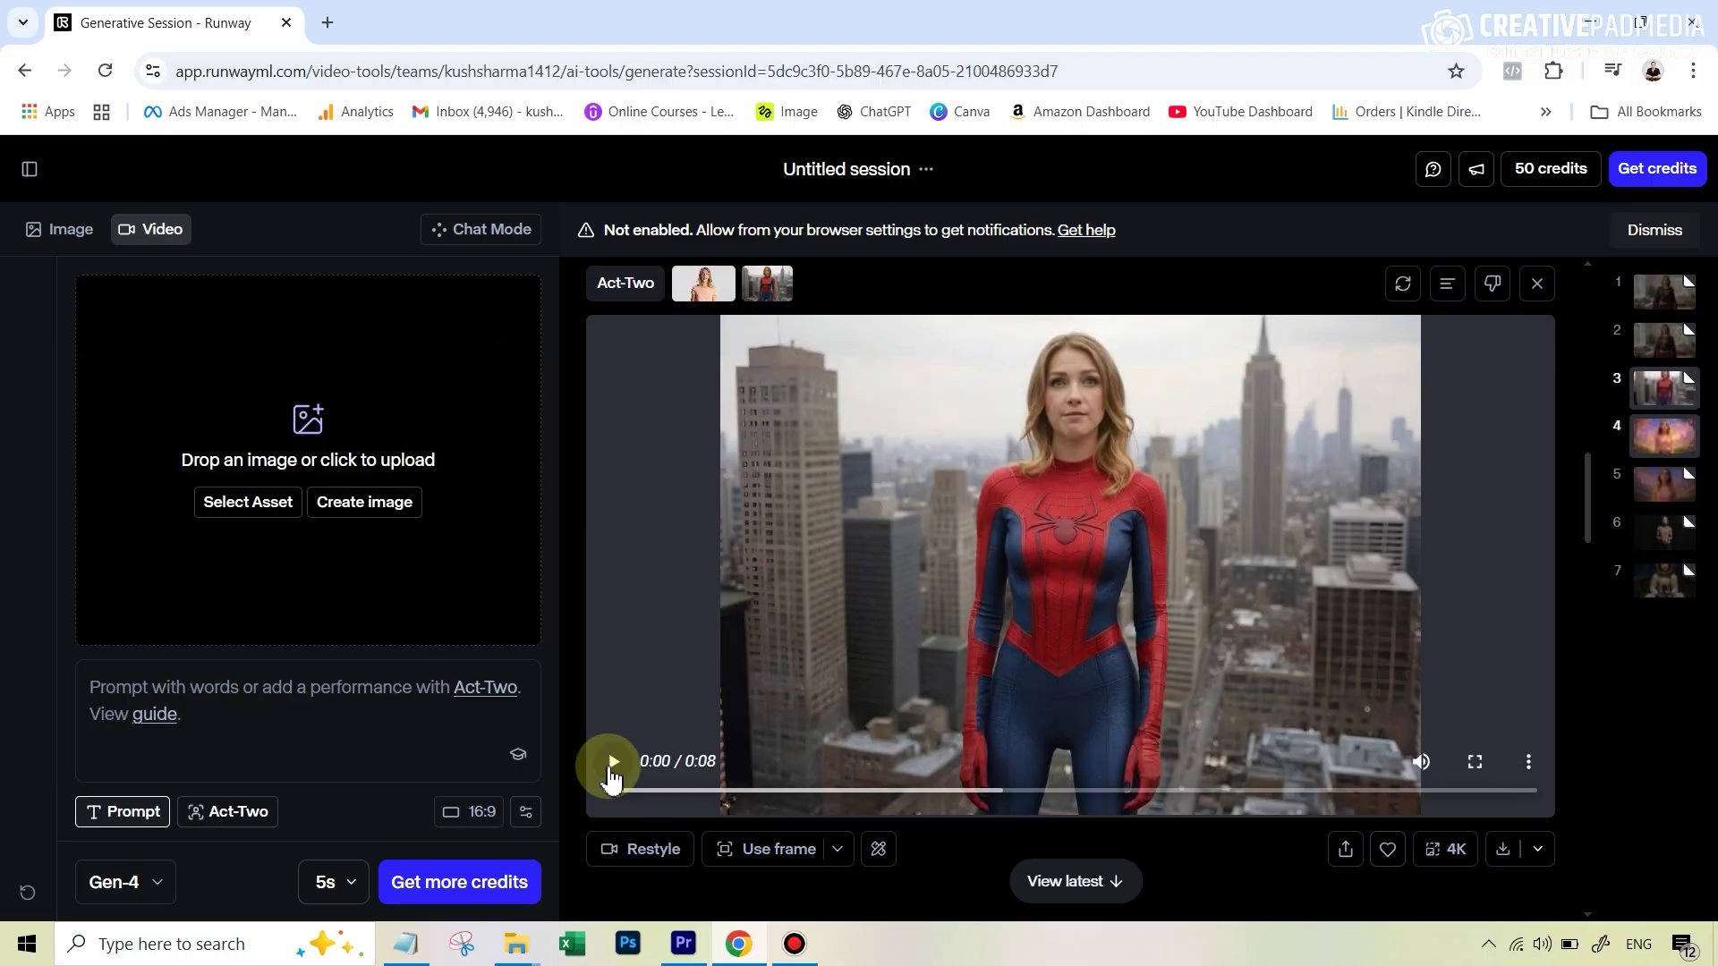
click(609, 763)
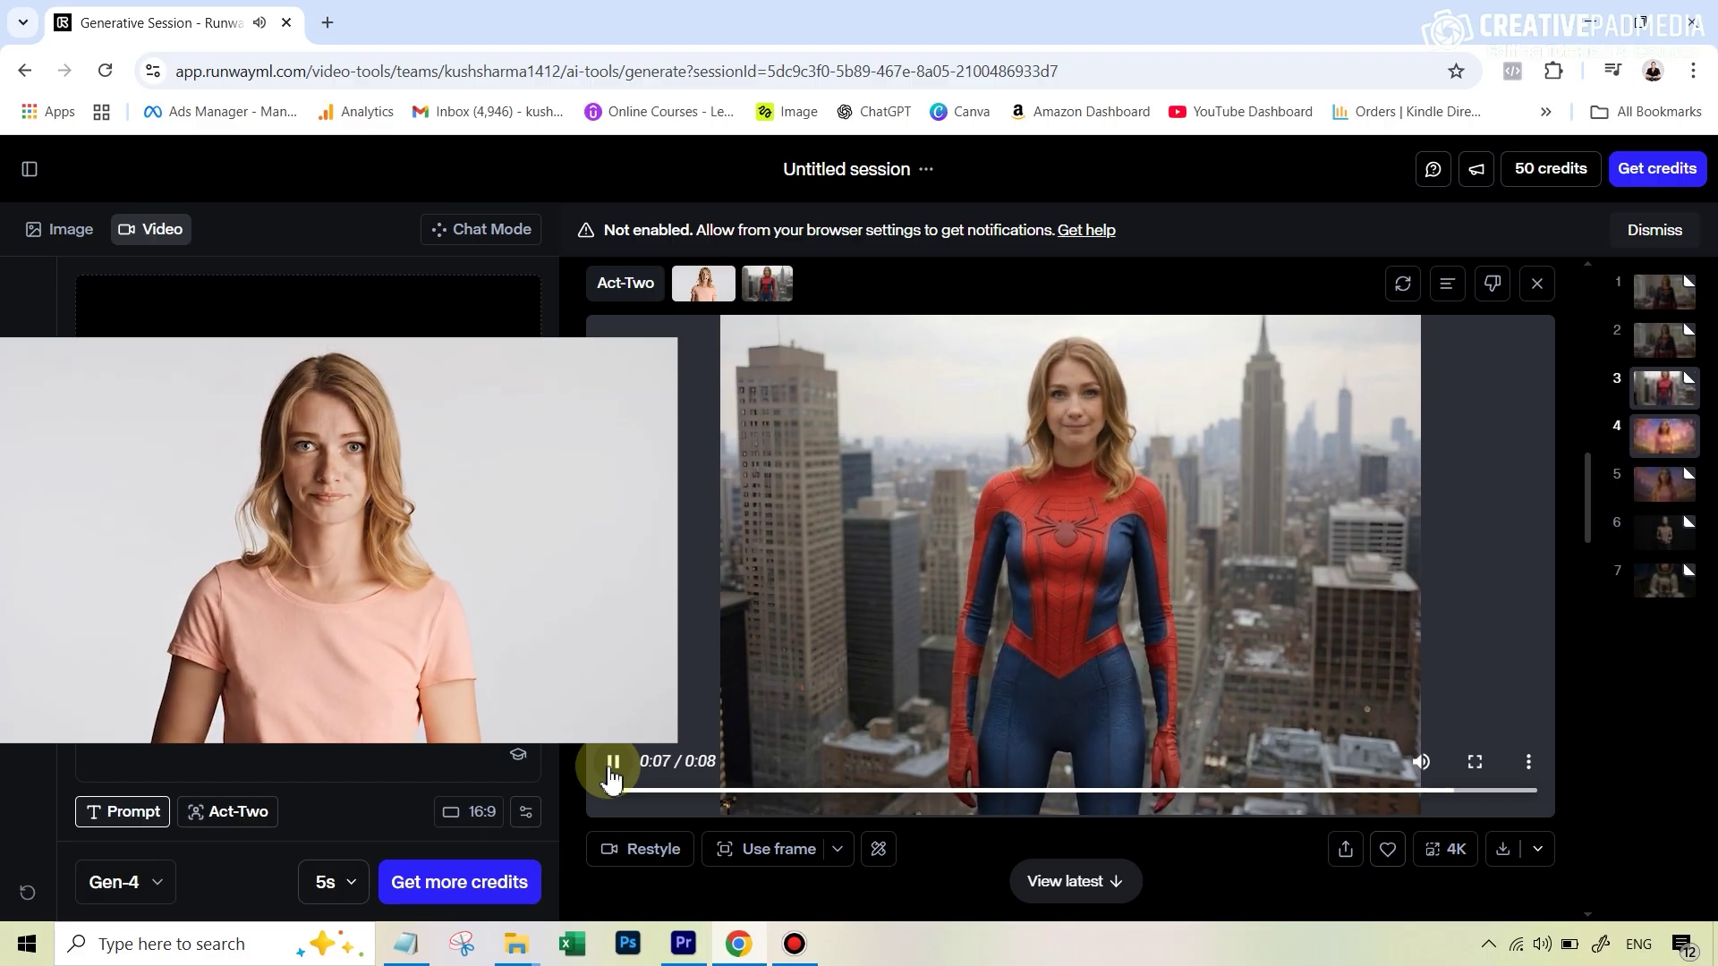
scroll(690, 851, down, 5)
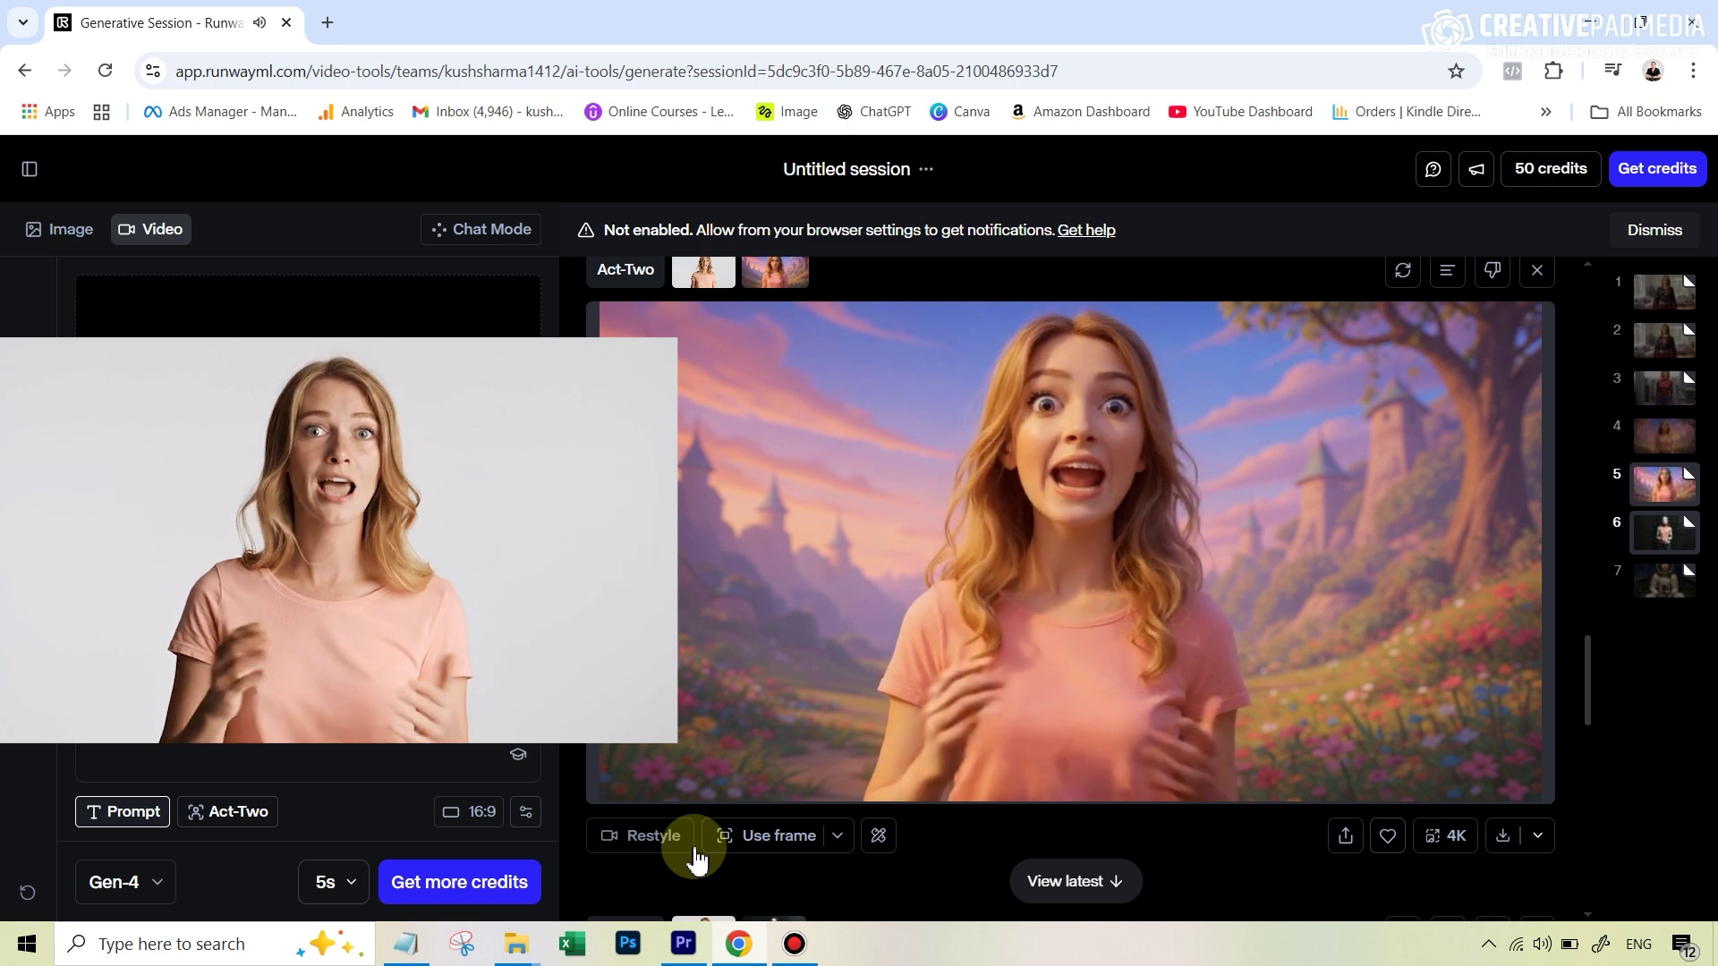
scroll(689, 877, down, 5)
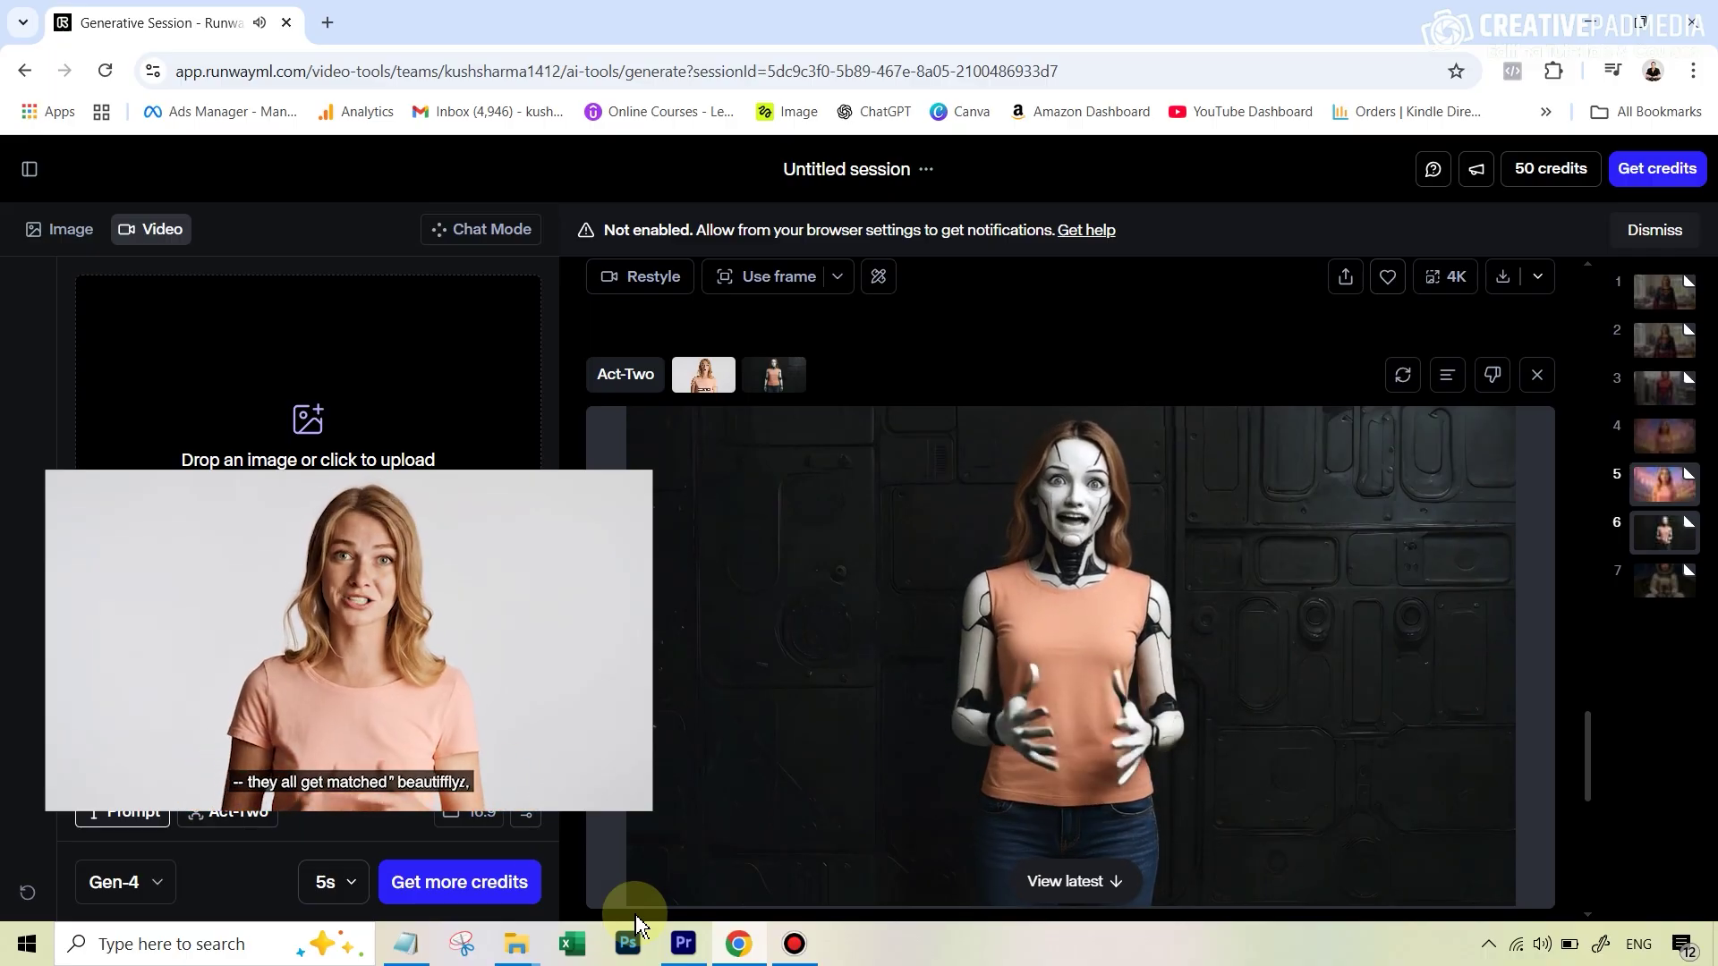
scroll(616, 881, down, 5)
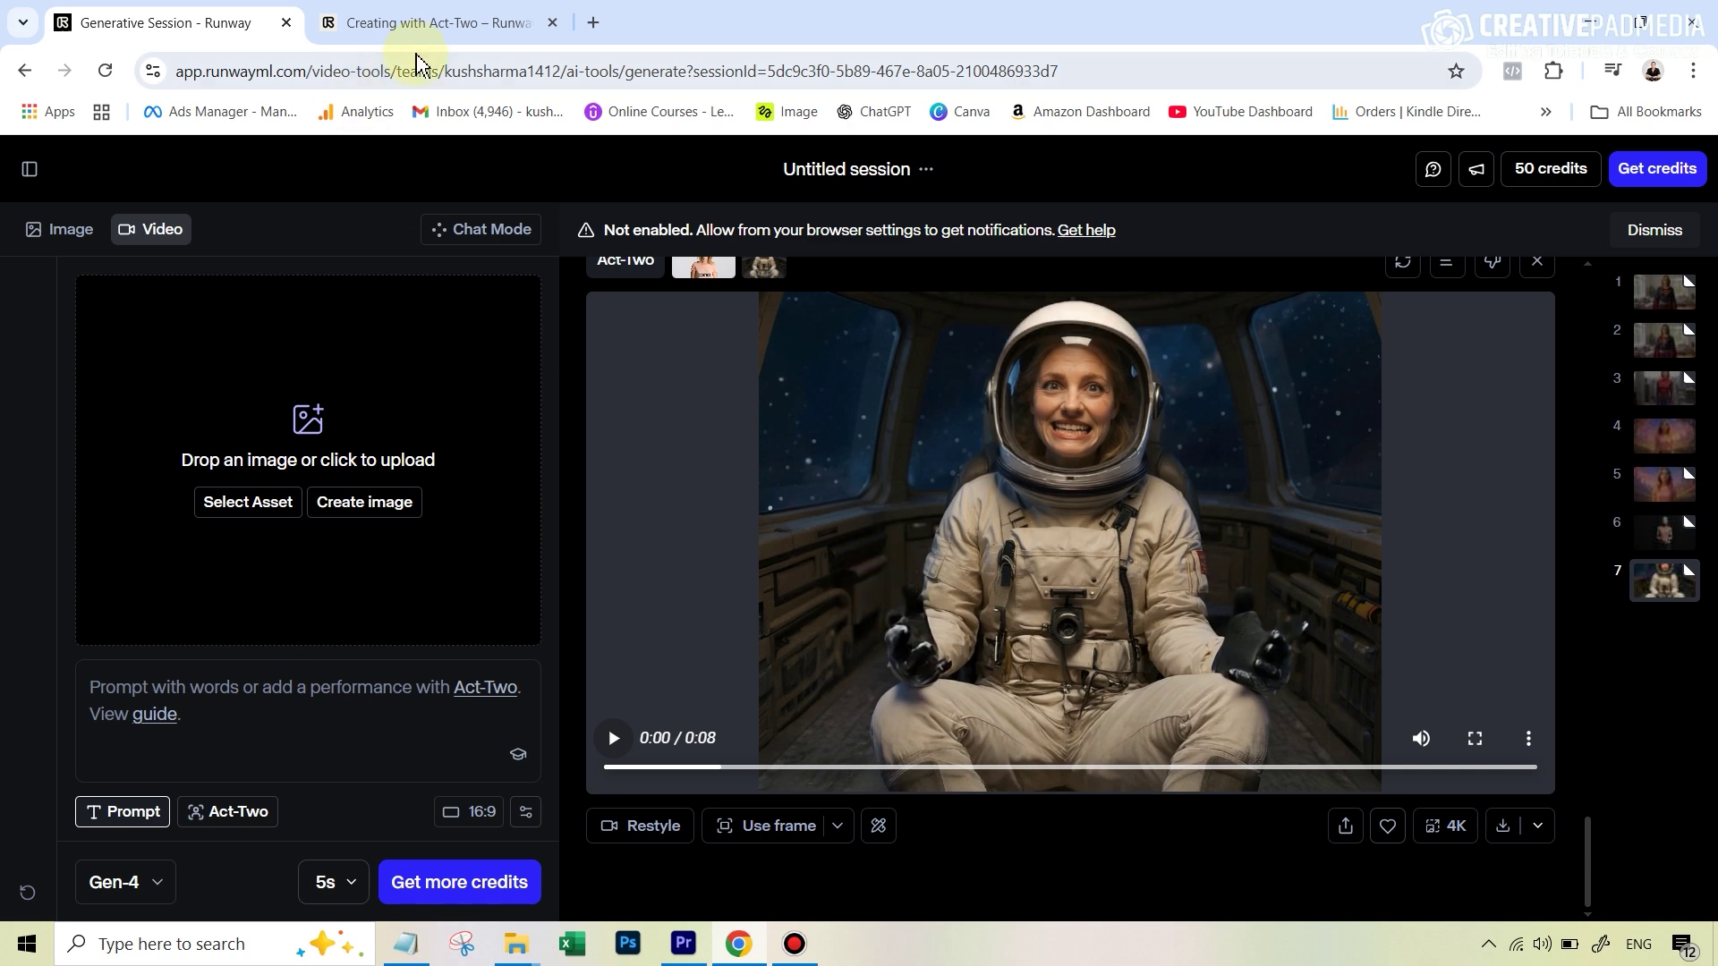
Consult the "Creating with Act-Two" guide, and return to the superwoman session to check the driving performance video.
click(439, 24)
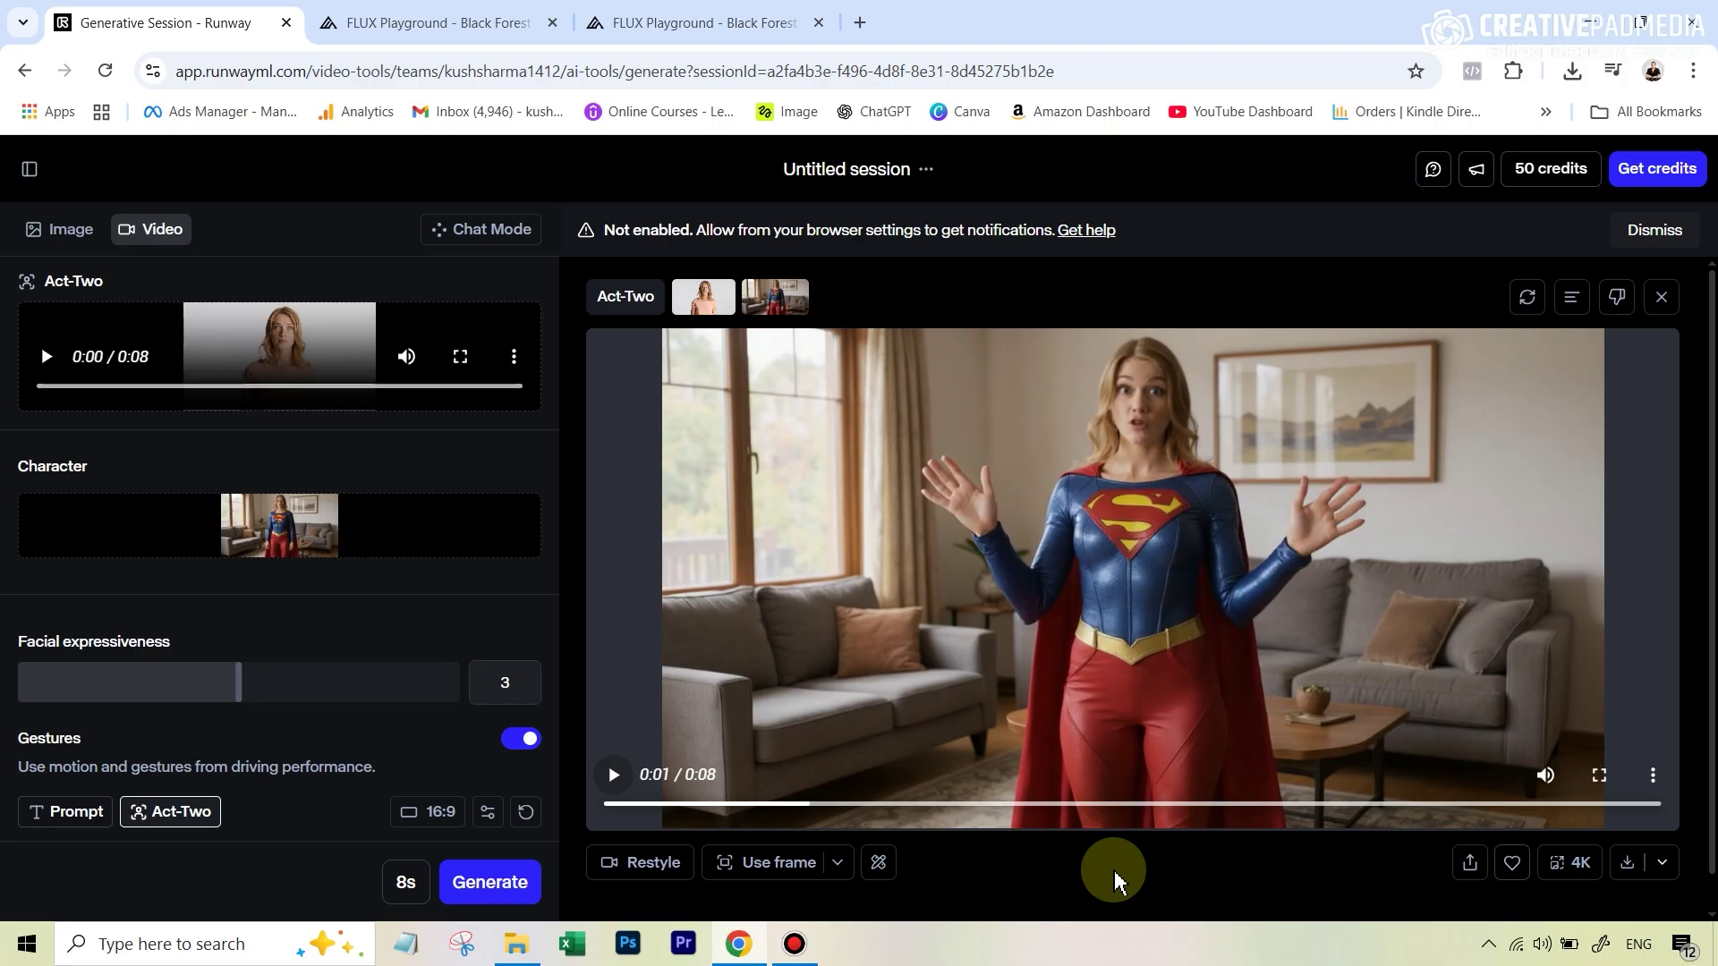
mouse_move(277, 330)
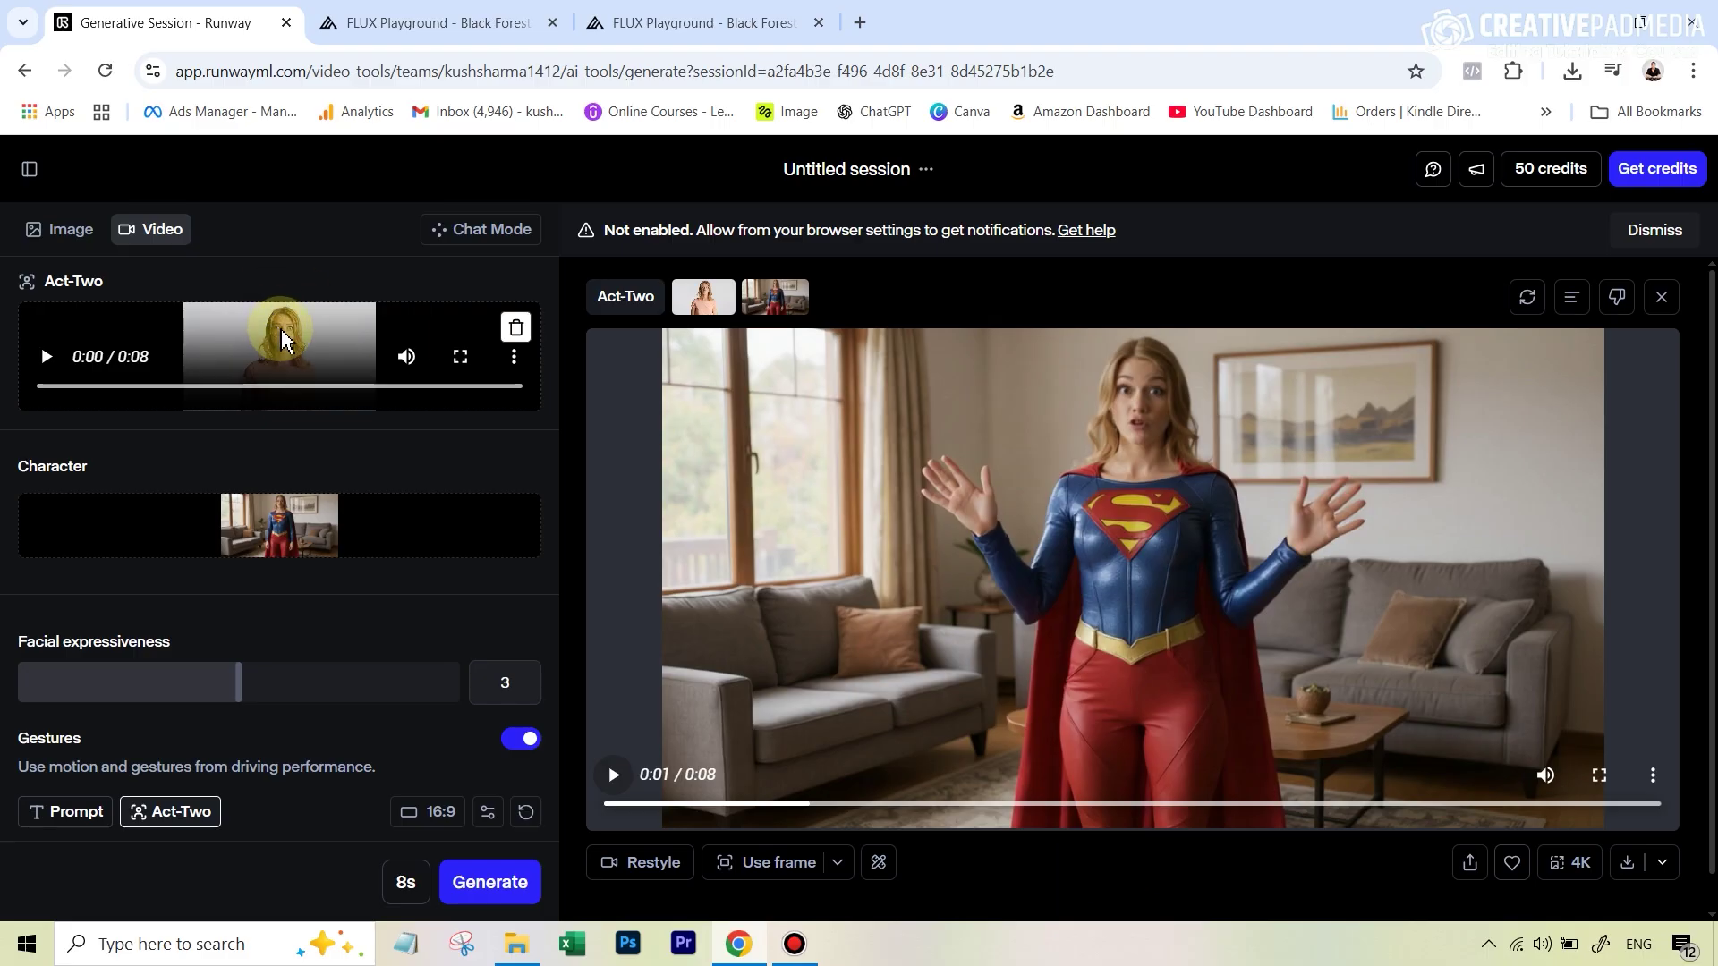